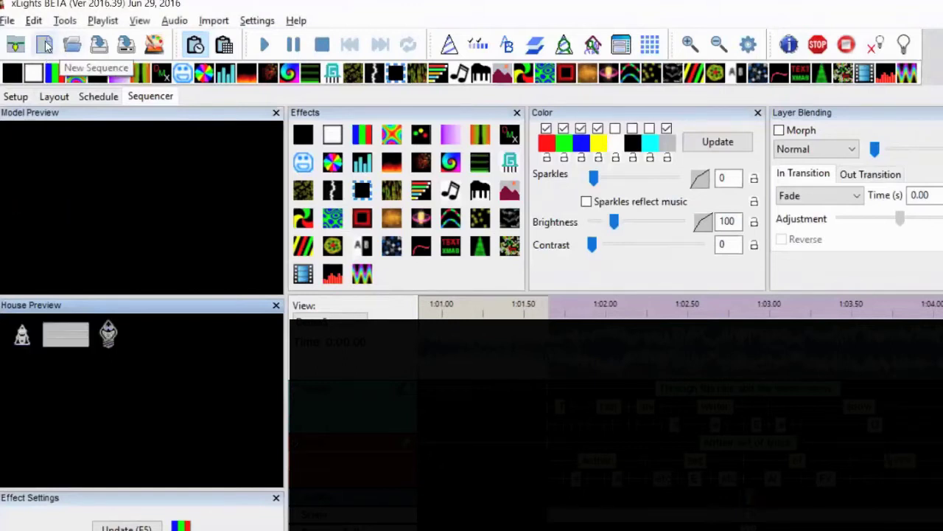
Discard the old sequence and create a 20fps musical sequence using Don't stop the Santa man-Rock Sugar lyrics.mp3
left_click(44, 46)
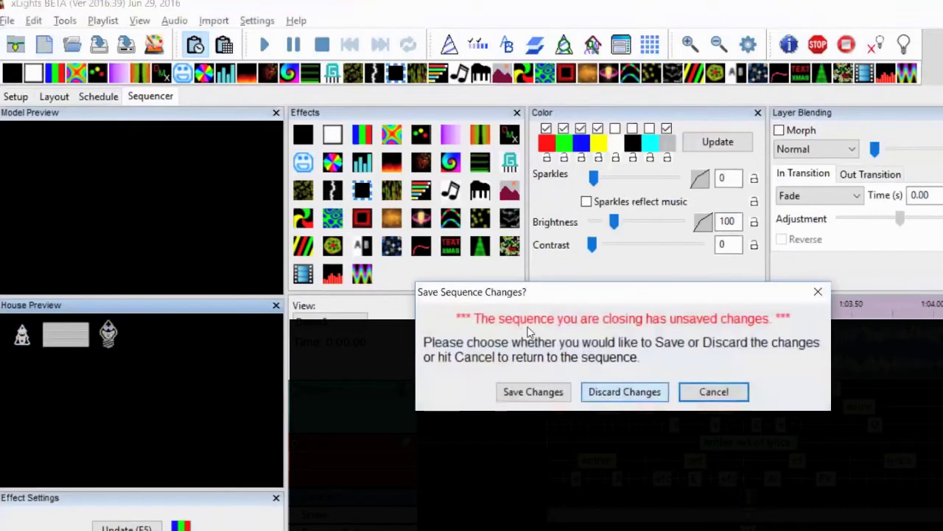
key("Return")
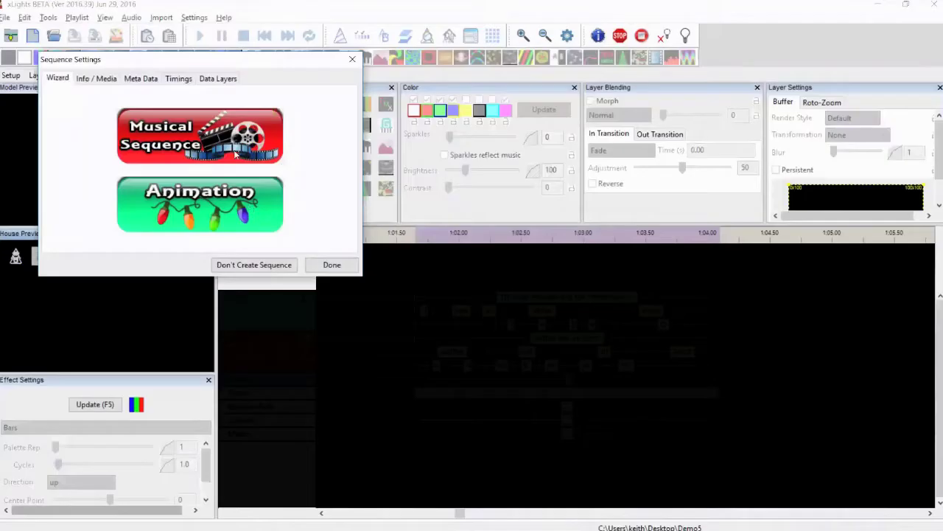
left_click(200, 137)
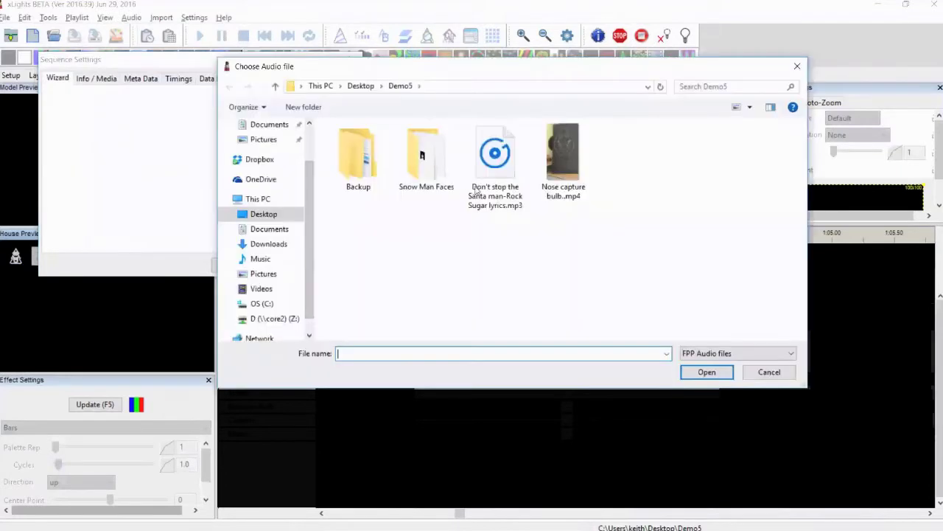
left_click(493, 173)
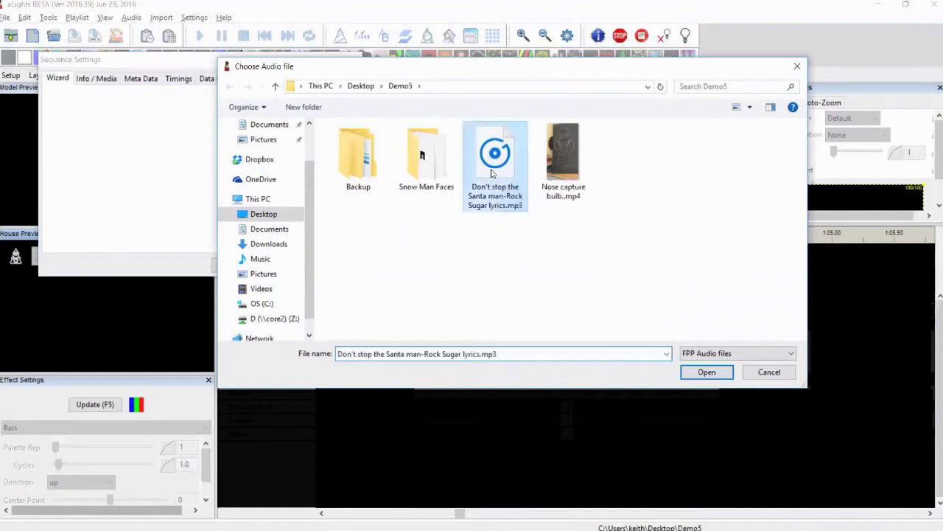
key("Return")
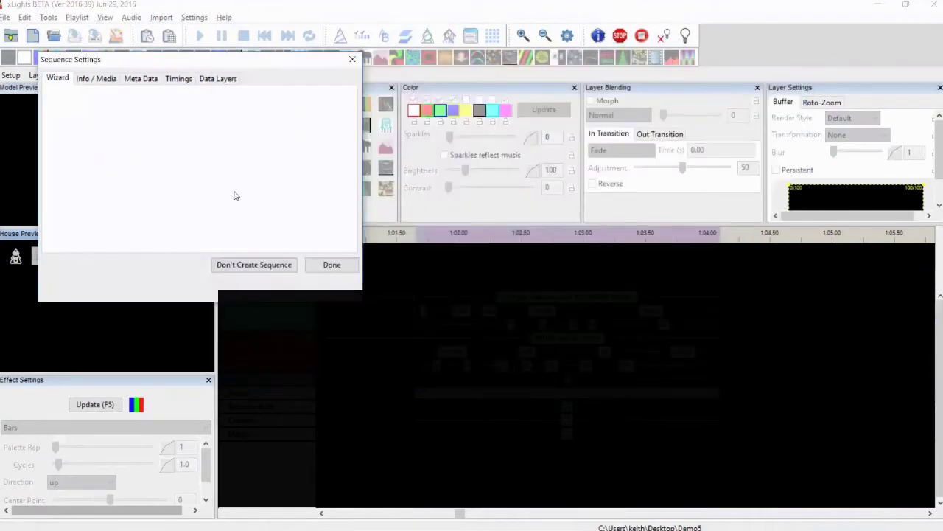
left_click(221, 162)
left_click(326, 275)
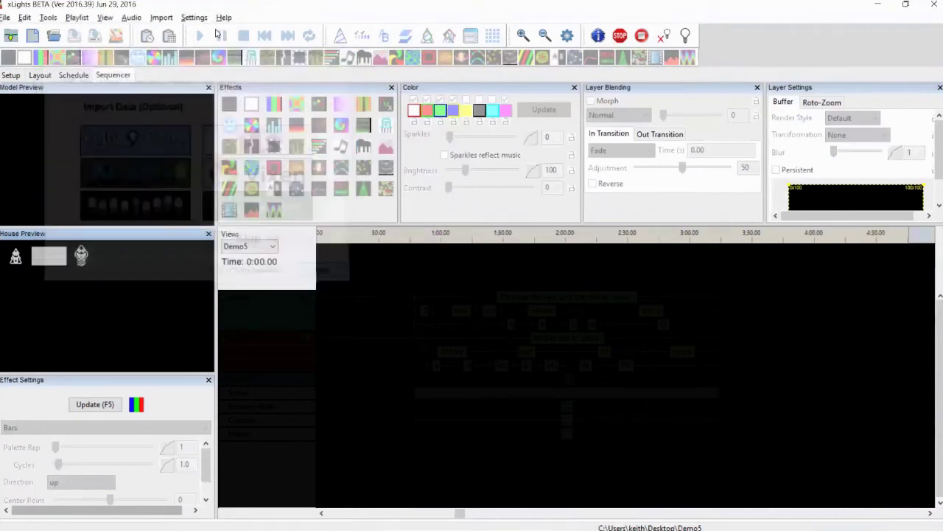
In Sequence Settings, add a timing track named Beats generated by Bar and Beat Tracker: Beats
left_click(194, 16)
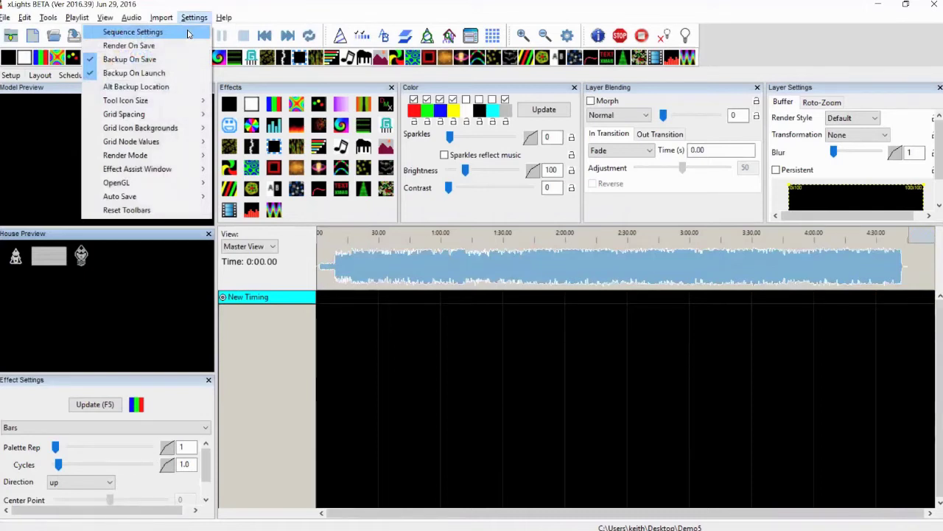
left_click(187, 33)
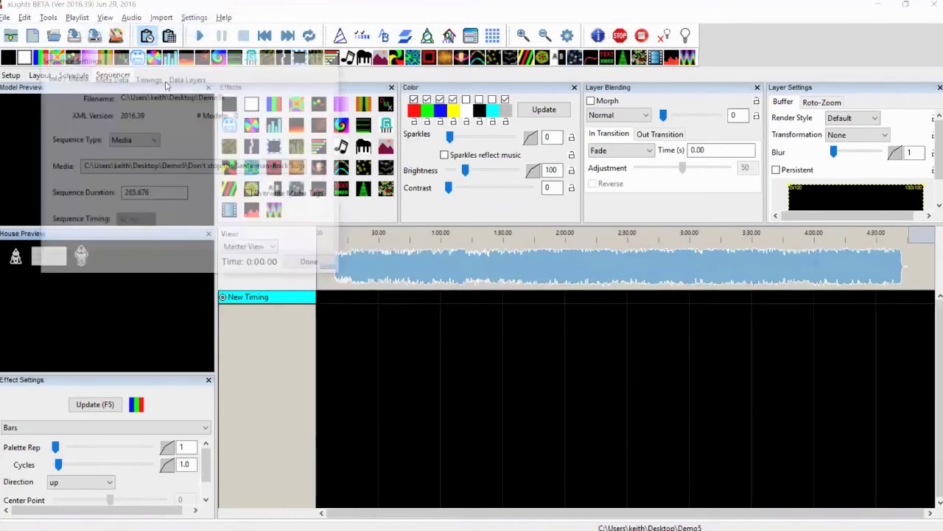
left_click(174, 80)
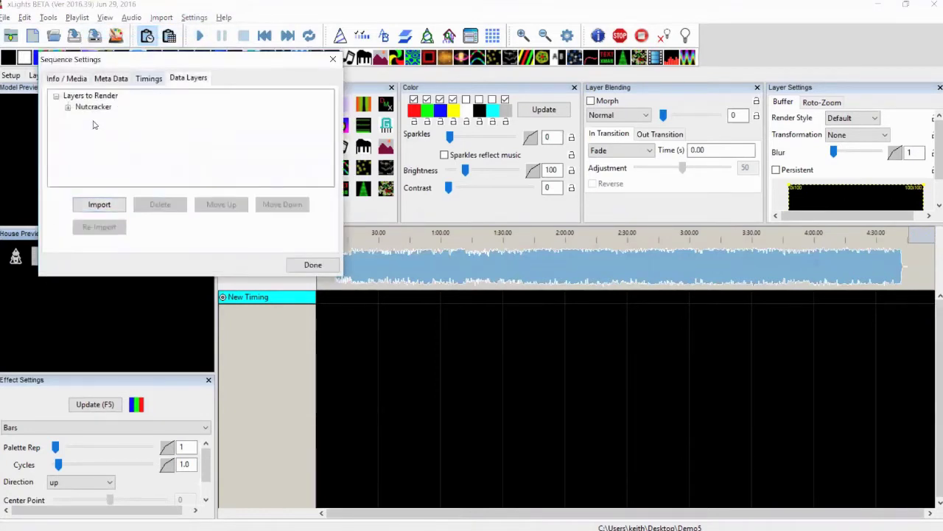
left_click(140, 81)
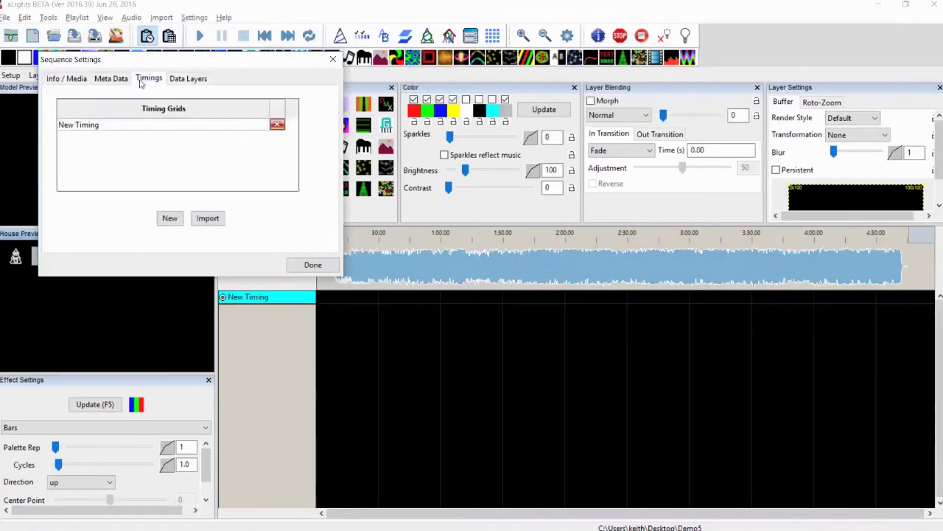
left_click(170, 219)
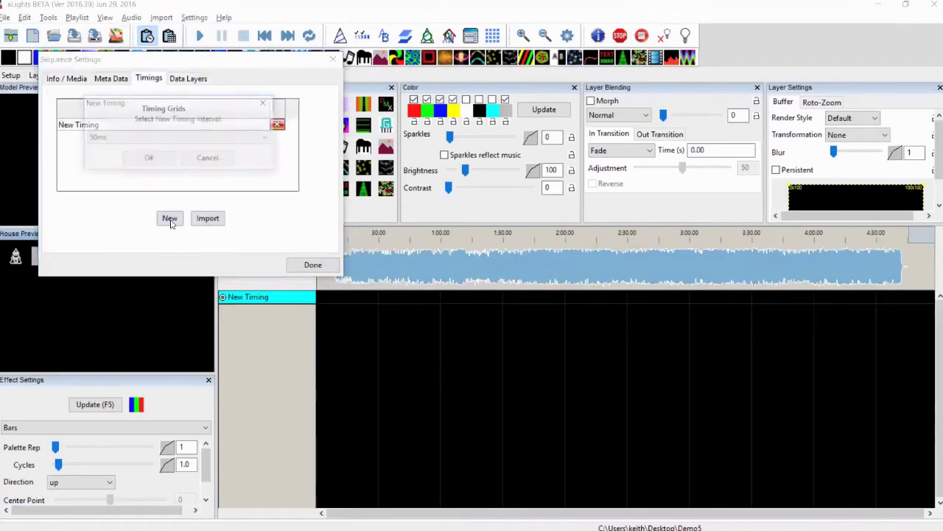
left_click(159, 139)
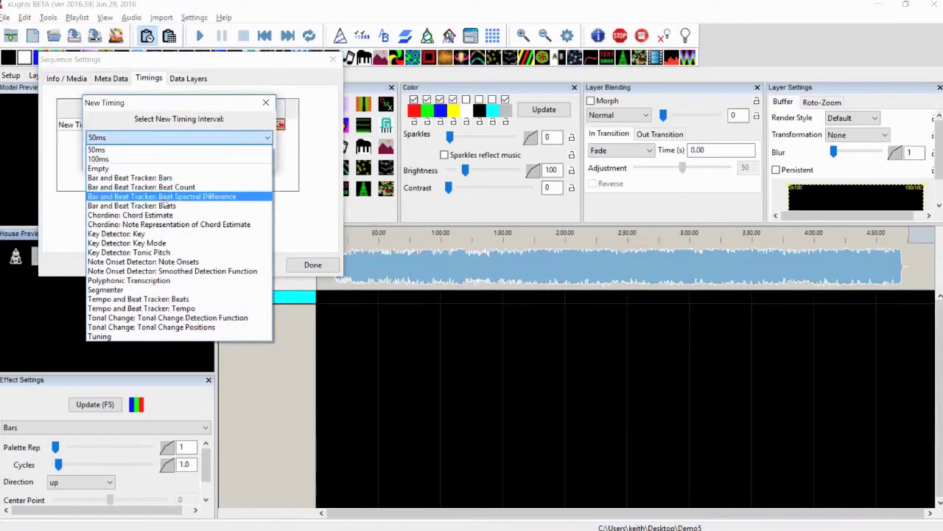
left_click(166, 206)
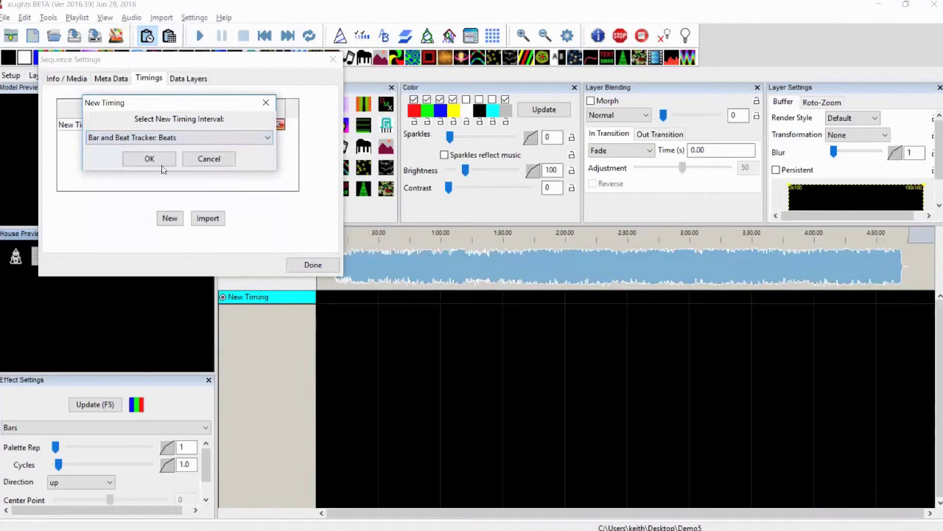
left_click(162, 163)
left_click(141, 236)
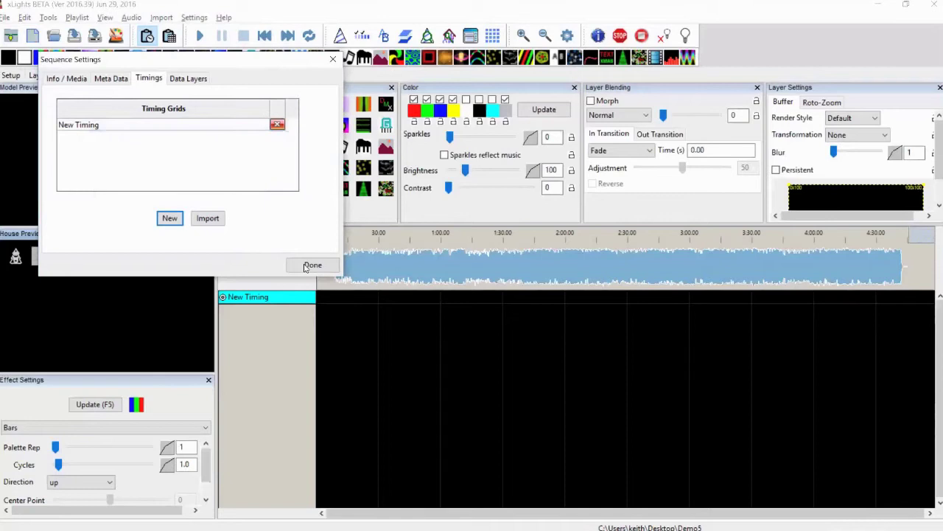
left_click(307, 266)
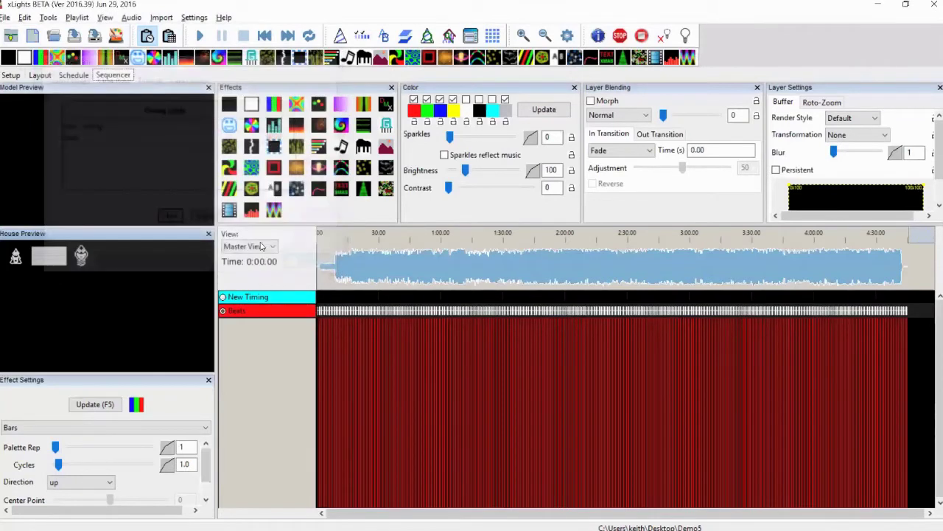
Switch the model view to Demo5, then save the debug report after xLights crashes
left_click(249, 246)
left_click(247, 269)
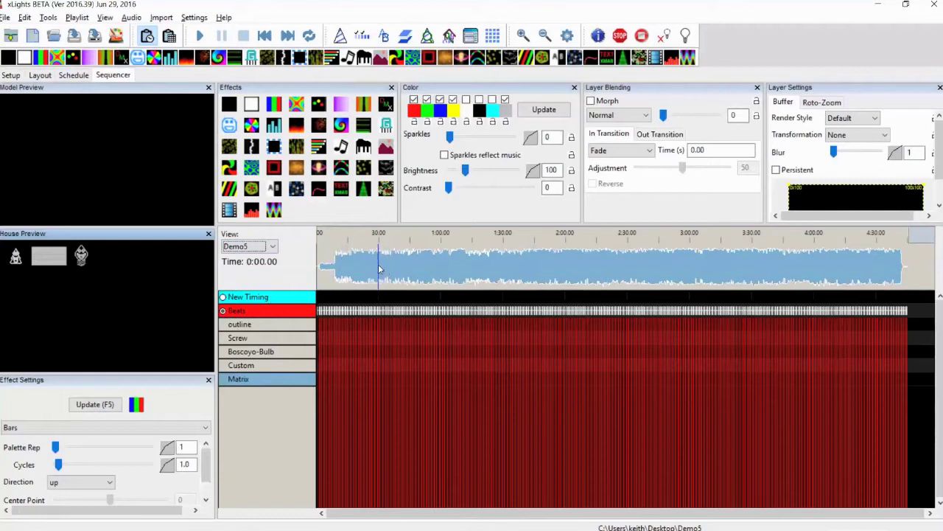
left_click(329, 260)
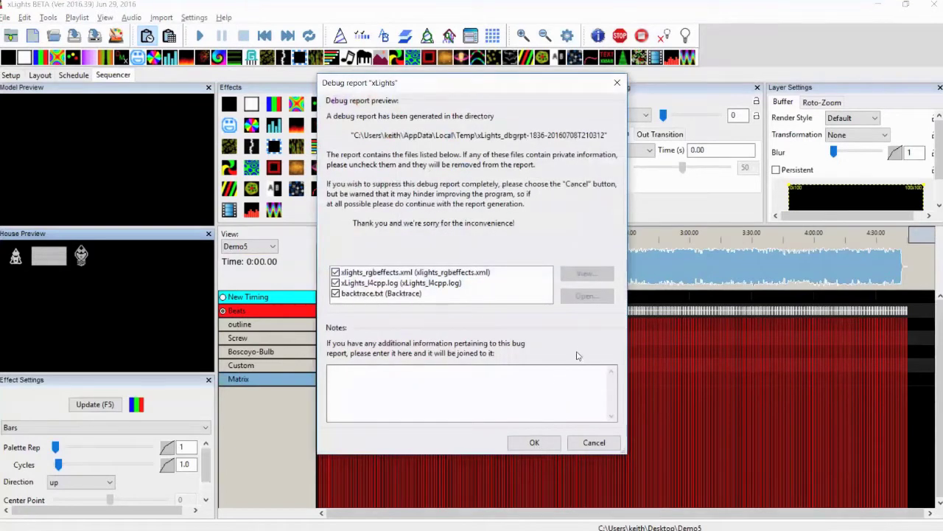
key("Return")
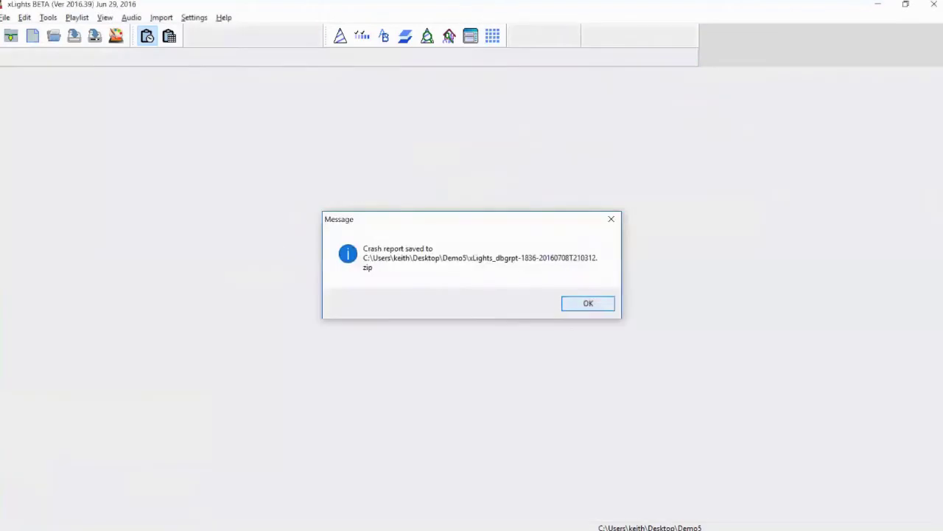
Dismiss the crash message and add two New Timing marks near the song start
key("Return")
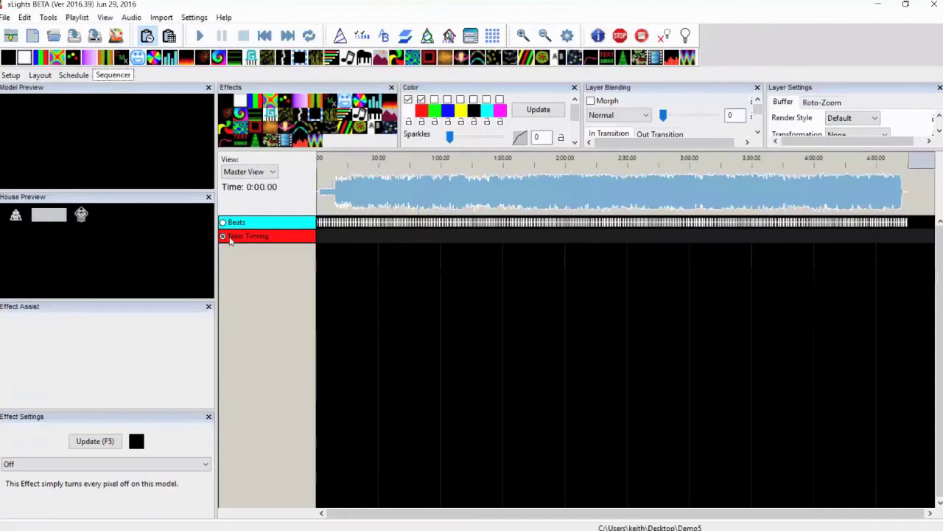
left_click(336, 193)
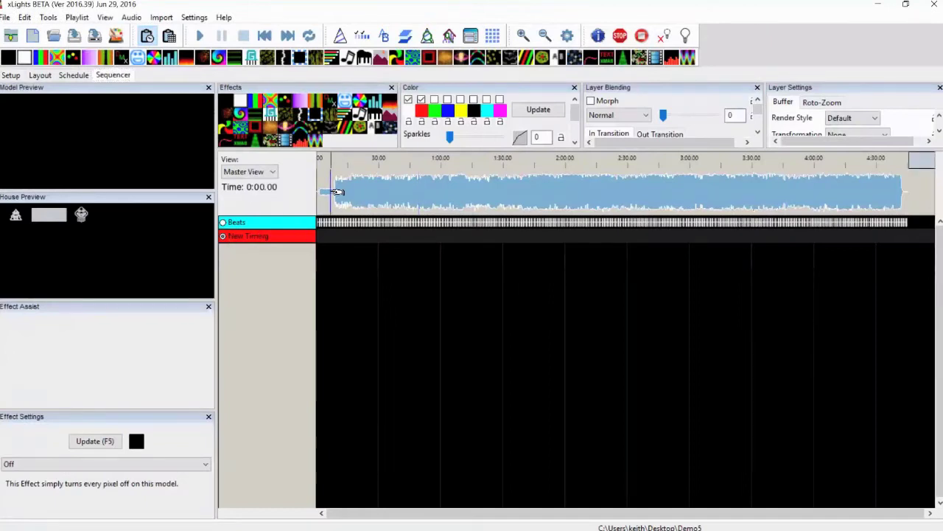
key("t")
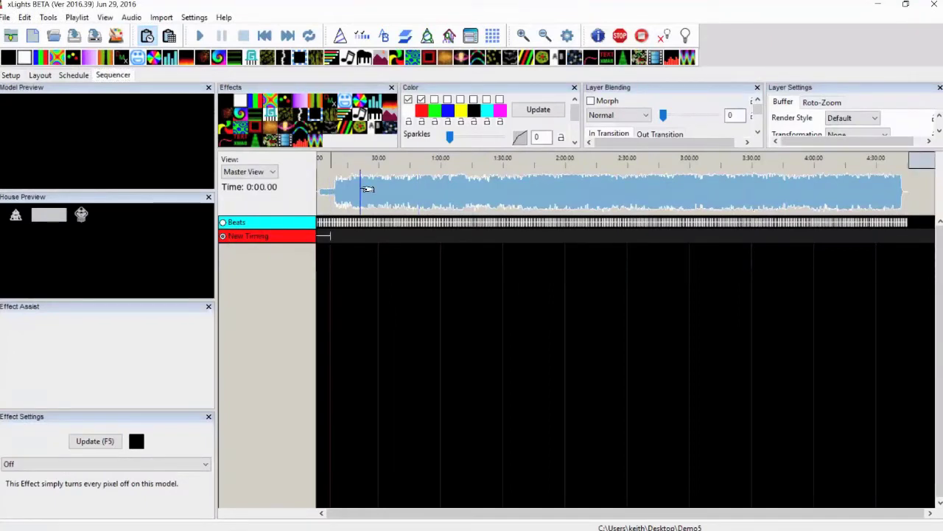
key("t")
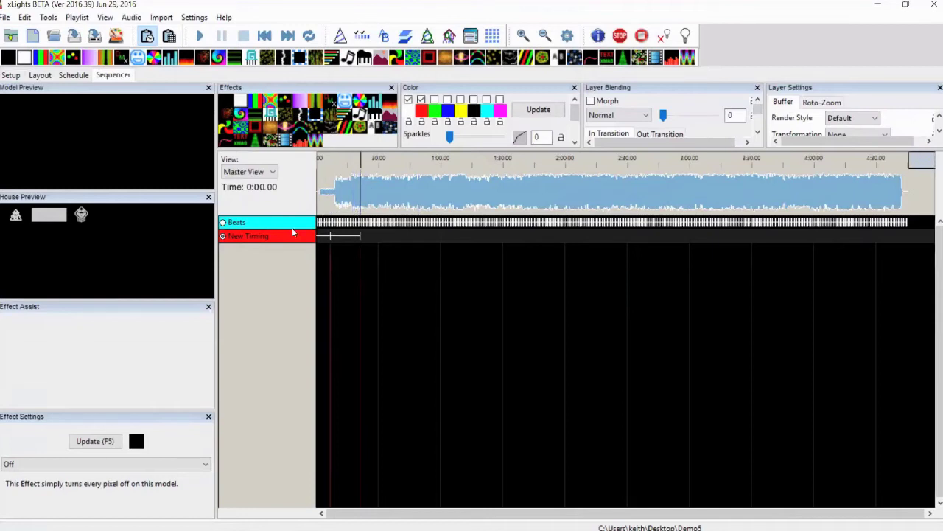
Switch the model view back to Demo5 and save the sequence as aaa
left_click(271, 172)
left_click(256, 192)
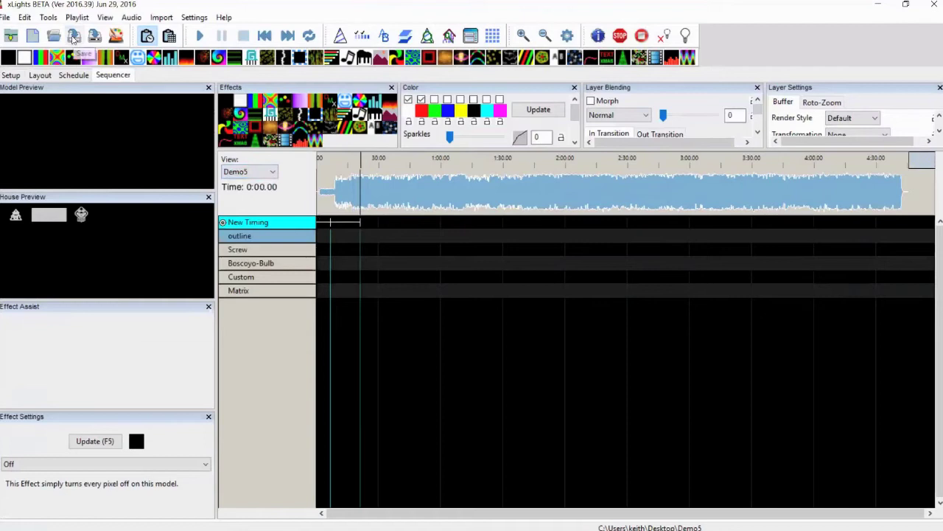
left_click(73, 36)
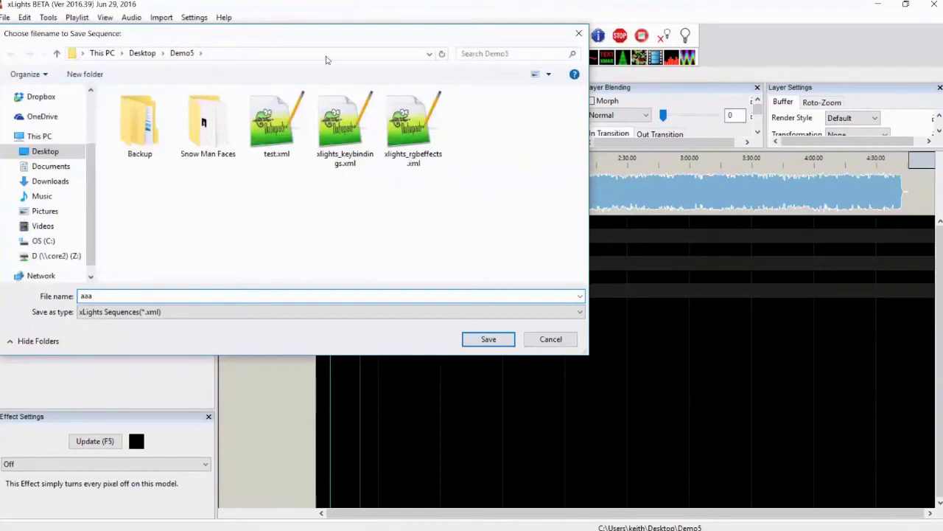
key("Return")
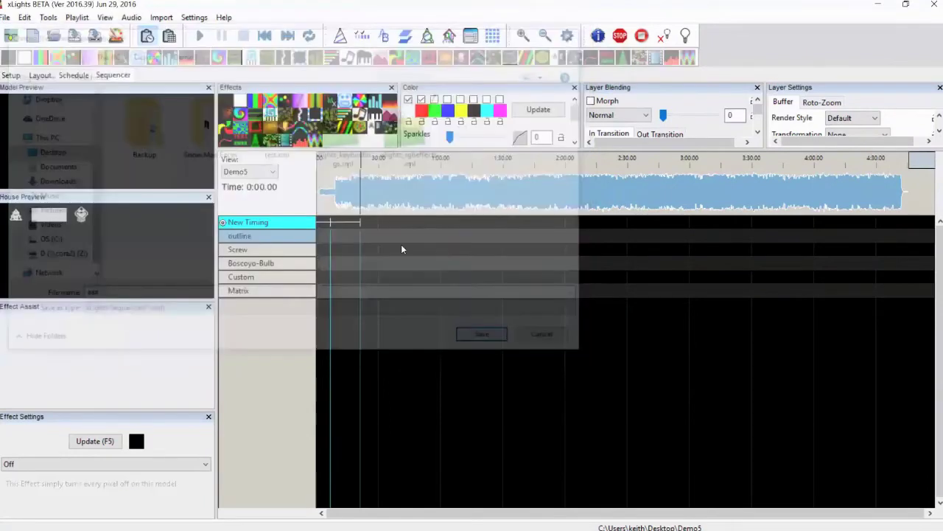
Place a VU Meter effect at the start of the Matrix row and close House Preview
left_click_drag(301, 146, 346, 293)
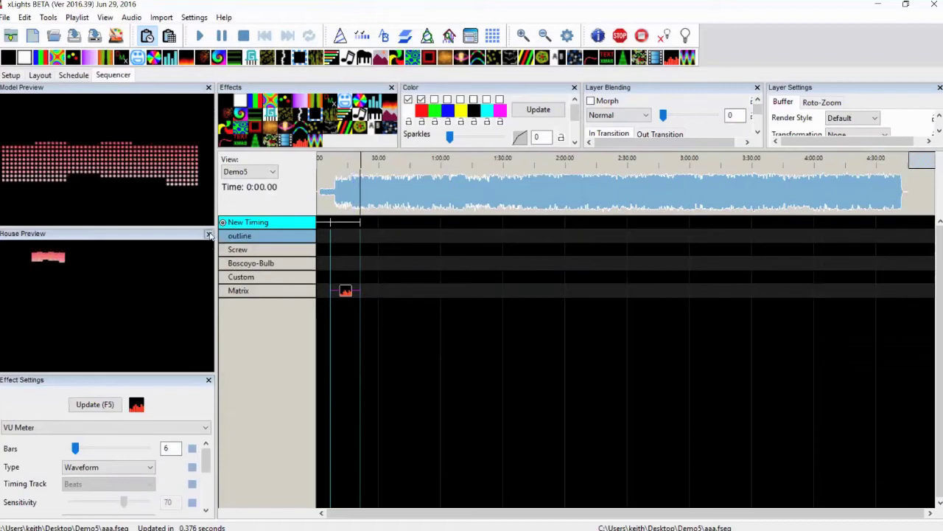
left_click(209, 235)
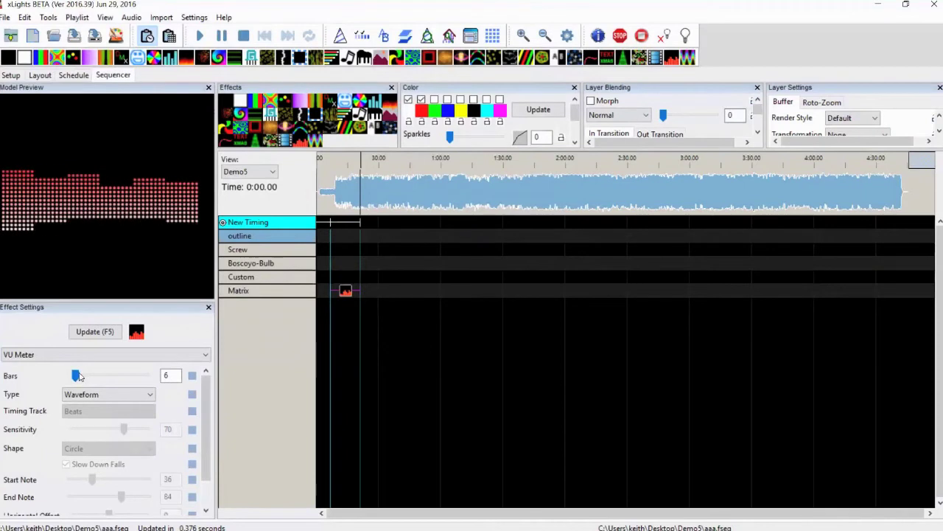
Raise the VU Meter bars from 6 to 100, preview playback, and switch the palette to red
left_click_drag(77, 376, 156, 377)
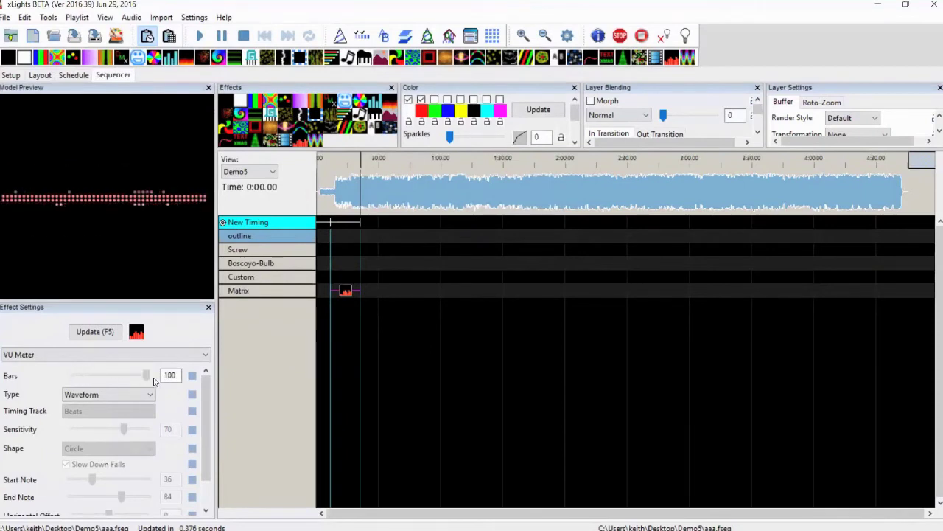
left_click(344, 193)
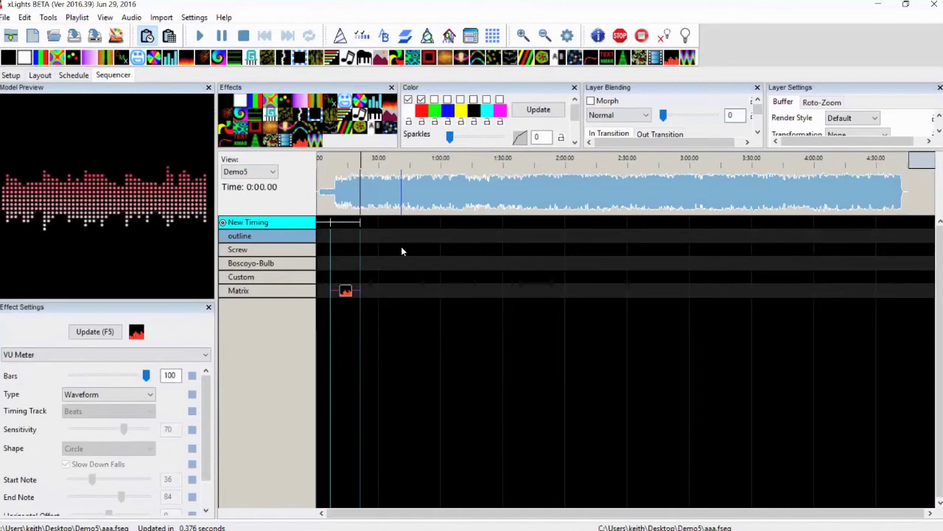
left_click(434, 100)
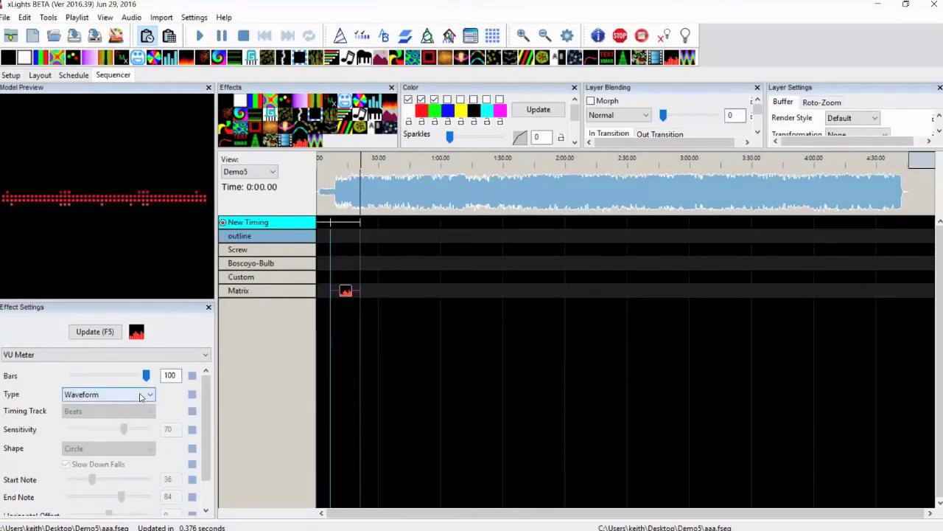
Switch the VU Meter type to Spectrogram and play the sequence to preview it
left_click(141, 395)
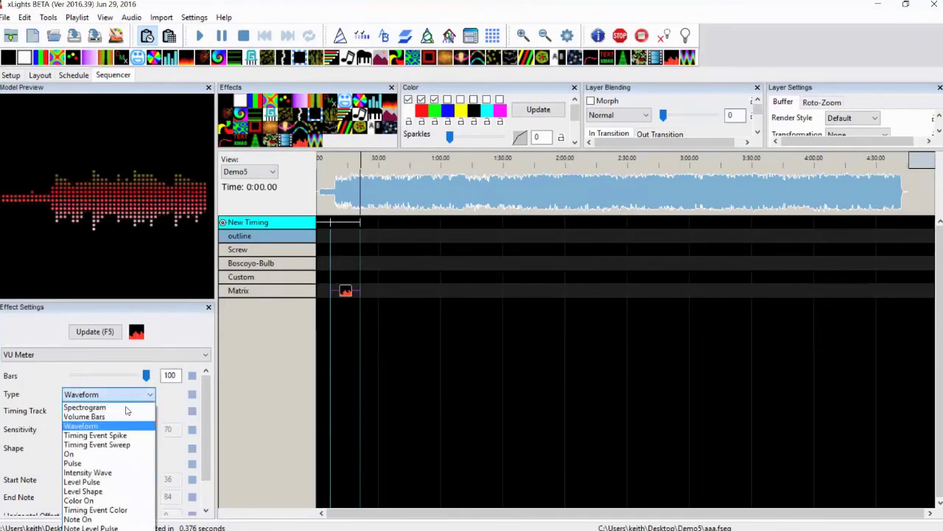
left_click(127, 409)
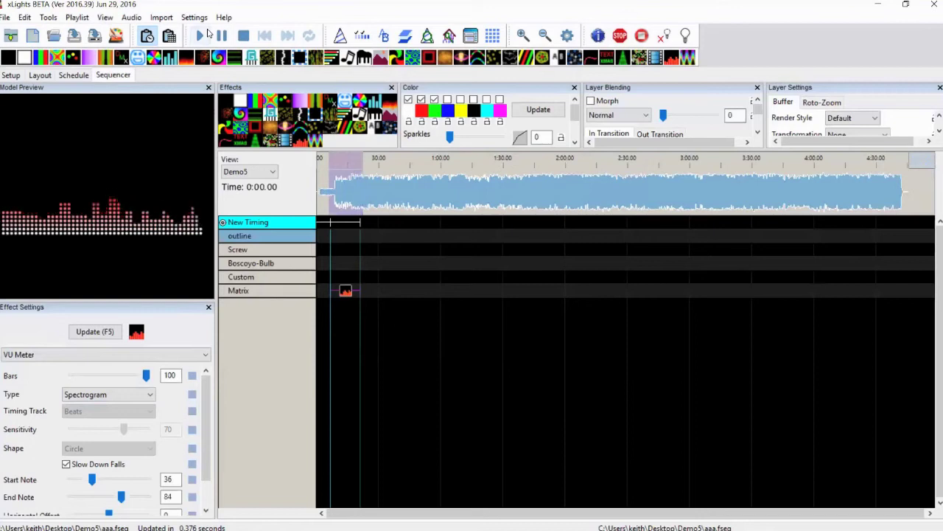
left_click(207, 34)
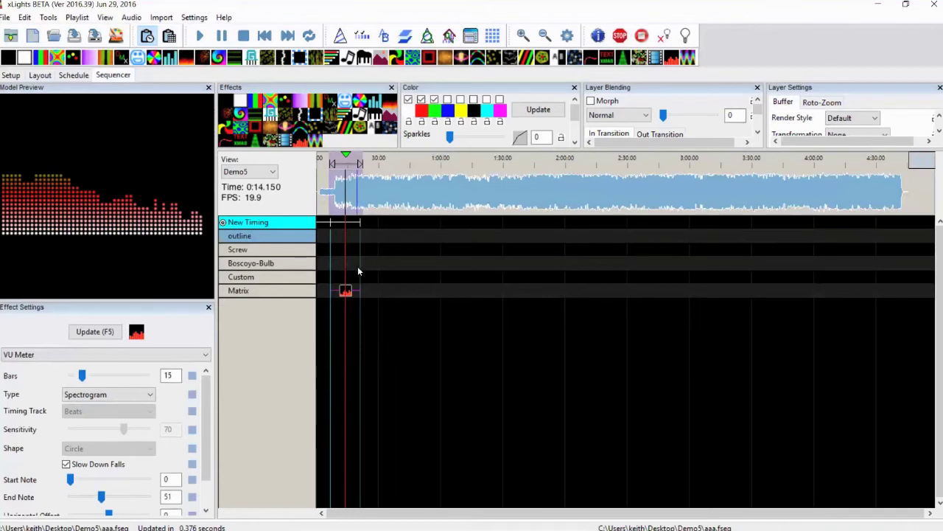
Replace it with a fresh default VU Meter effect (Waveform, 6 bars) on the Matrix row
left_click_drag(345, 290, 344, 290)
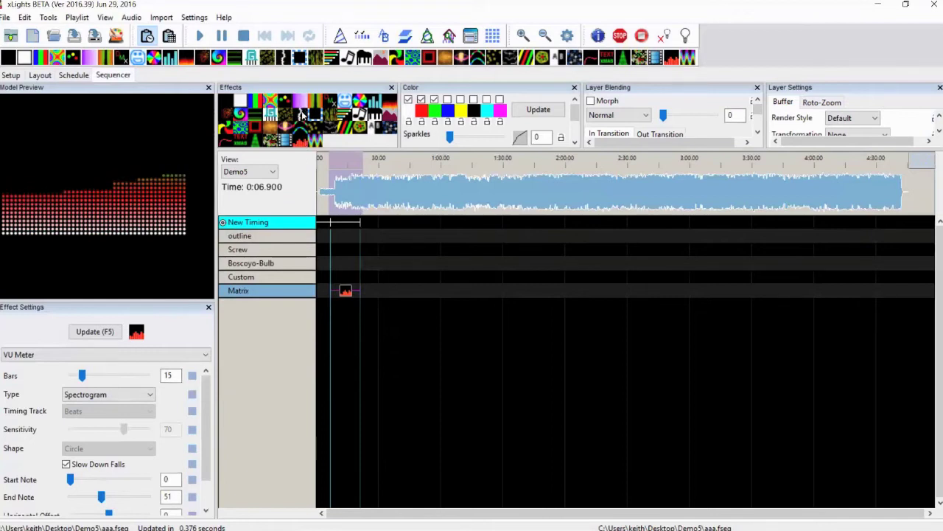
left_click(293, 140)
left_click_drag(315, 140, 343, 290)
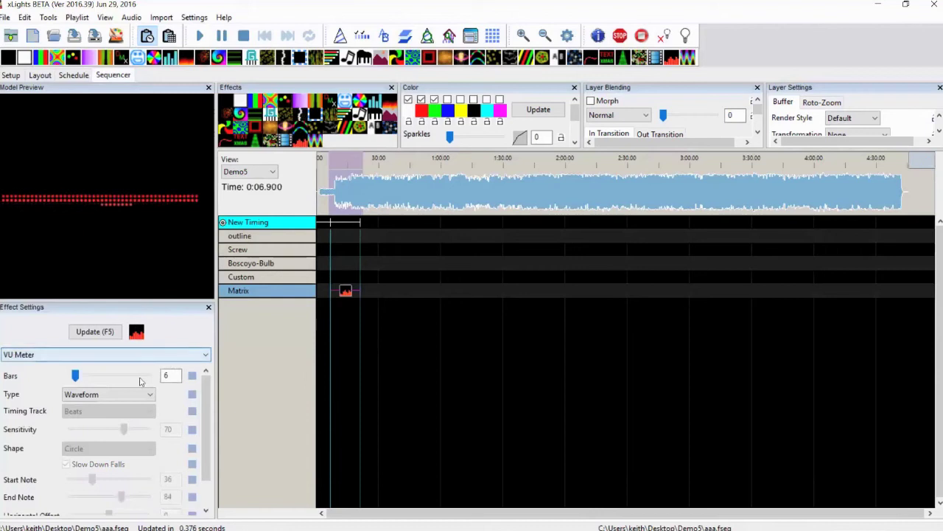
Set the VU Meter to Spectrogram with 100 bars, toggling Slow Down Falls off and back on
left_click(125, 394)
scroll(110, 409, "up", 1)
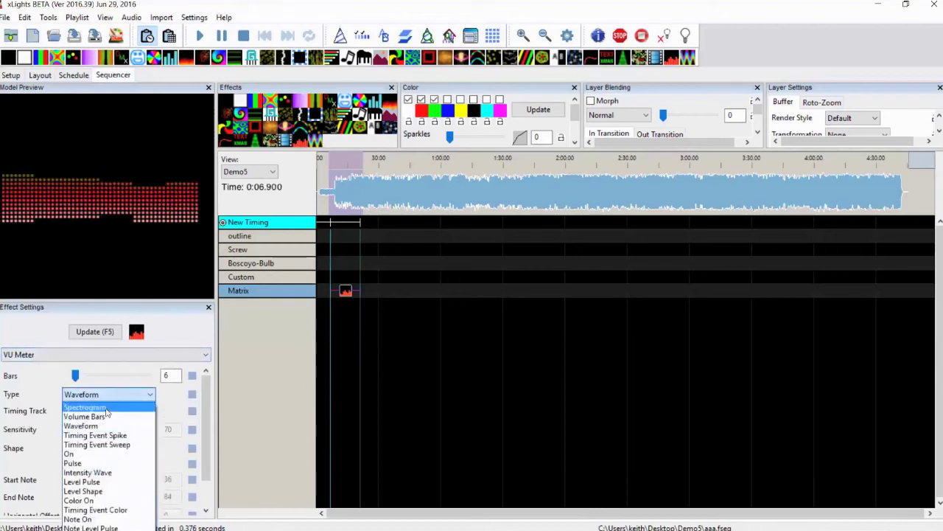
left_click(111, 405)
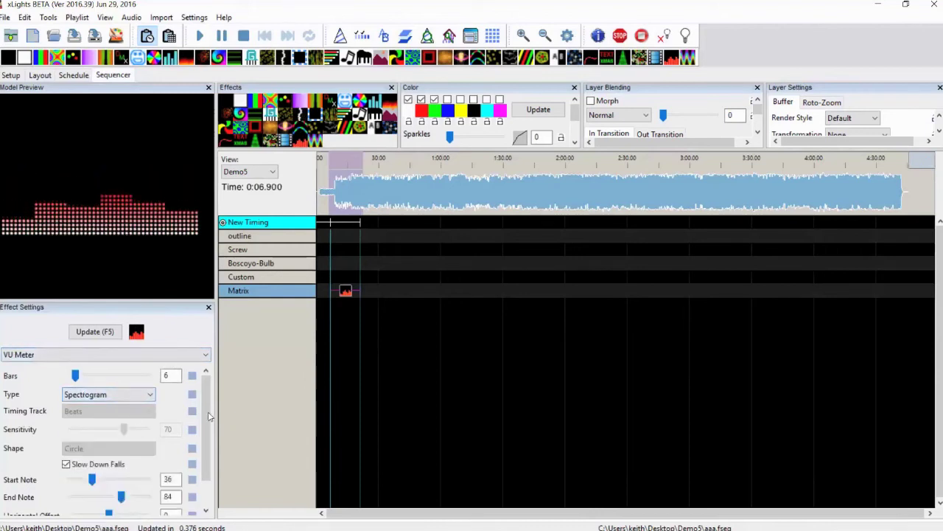
scroll(208, 448, "down", 2)
scroll(208, 428, "up", 2)
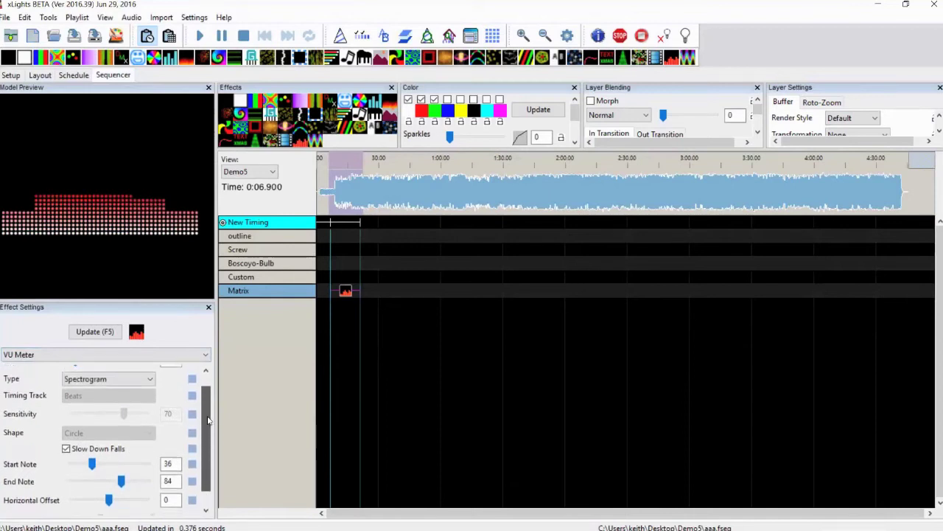
left_click_drag(208, 418, 208, 408)
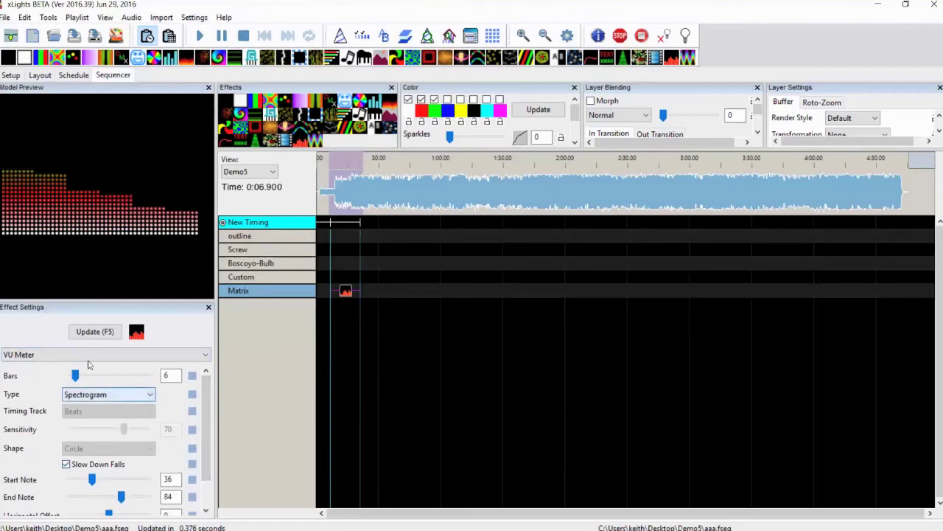
left_click_drag(74, 375, 162, 376)
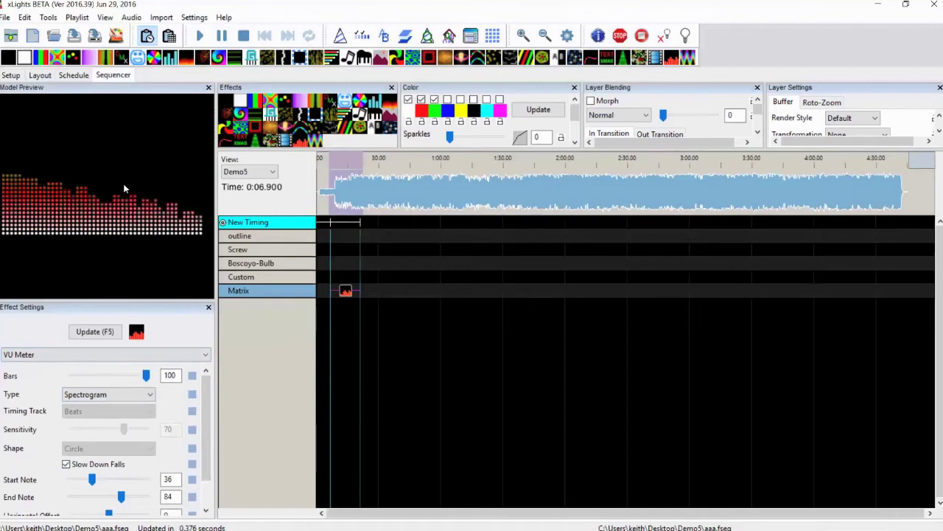
left_click(66, 463)
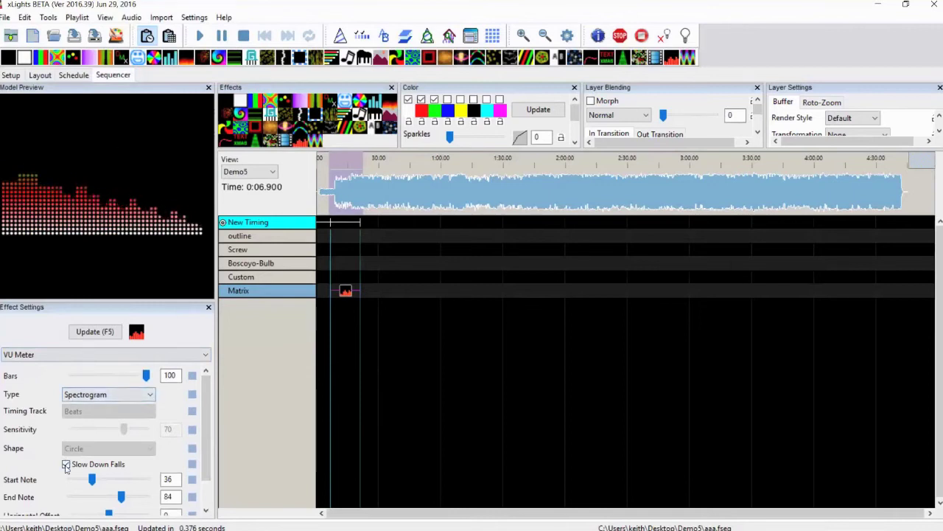
left_click(66, 463)
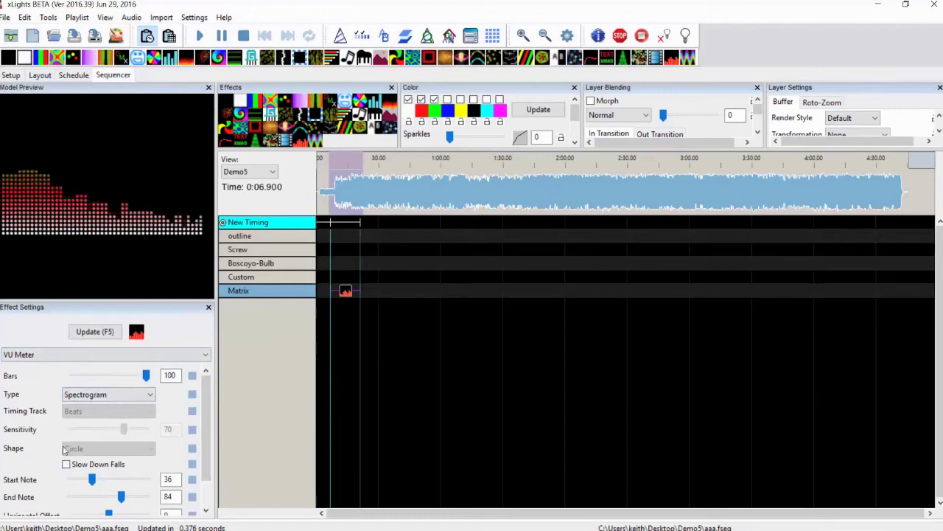
left_click(66, 463)
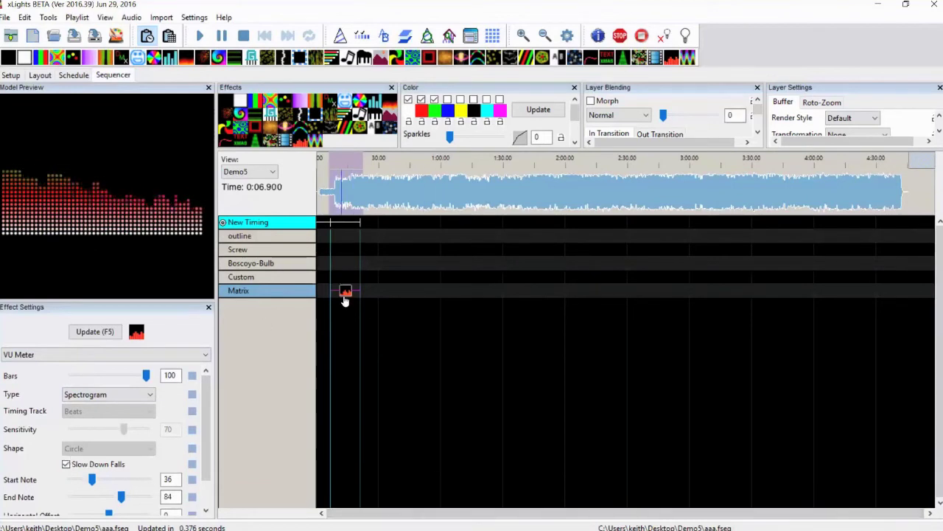
Change the VU Meter type from Spectrogram to Volume Bars
left_click(103, 395)
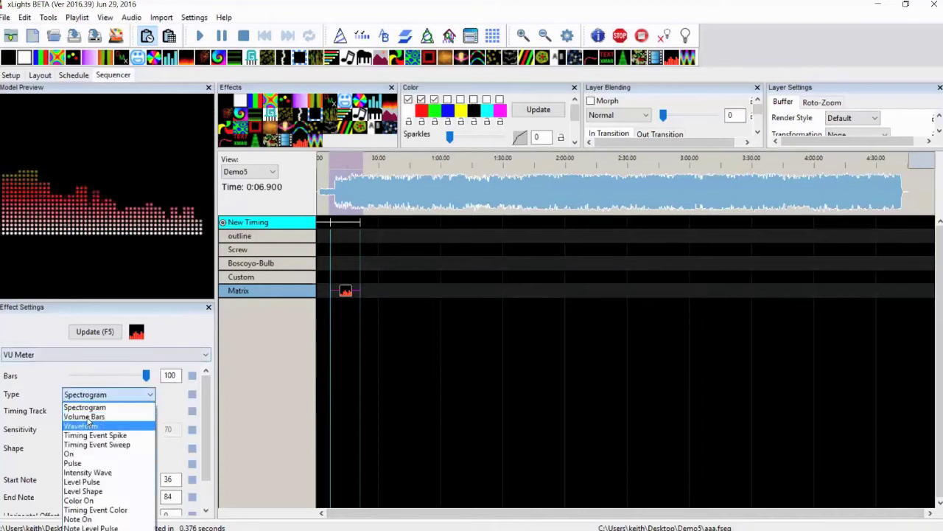
left_click(87, 417)
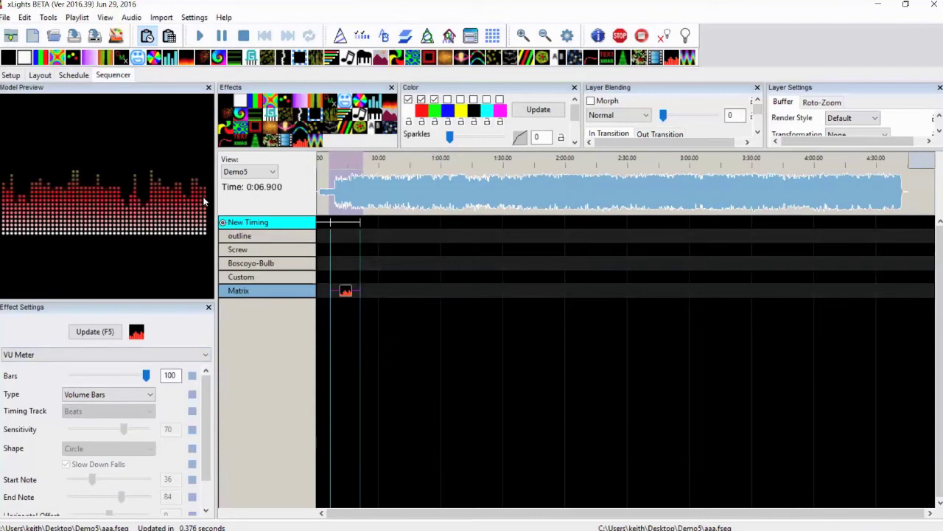
Switch the VU Meter to Timing Event Spike and lower the bars to about 8
left_click(125, 396)
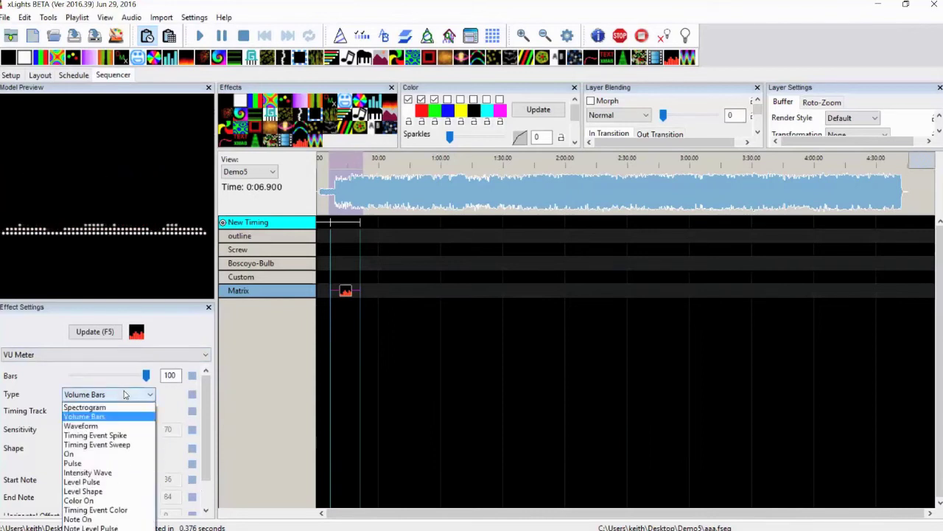
left_click(98, 435)
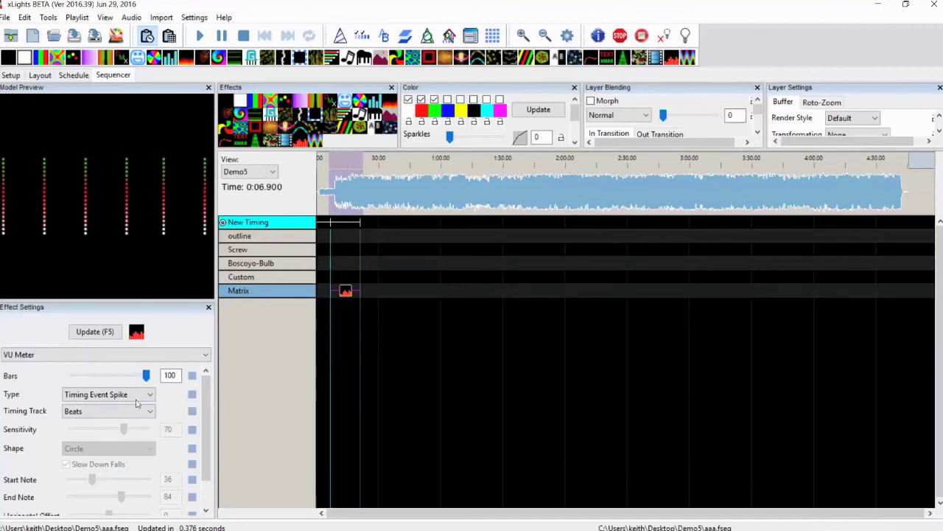
left_click_drag(146, 376, 68, 376)
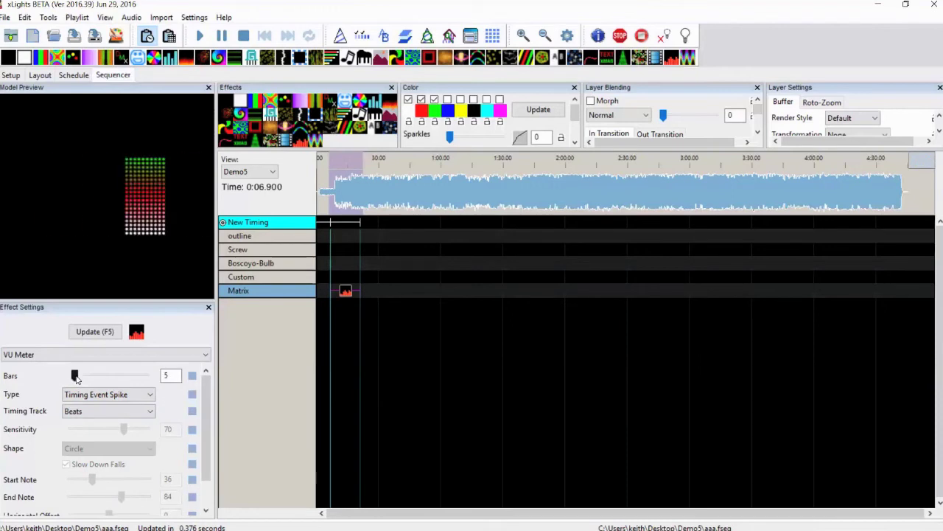
left_click_drag(76, 378, 77, 376)
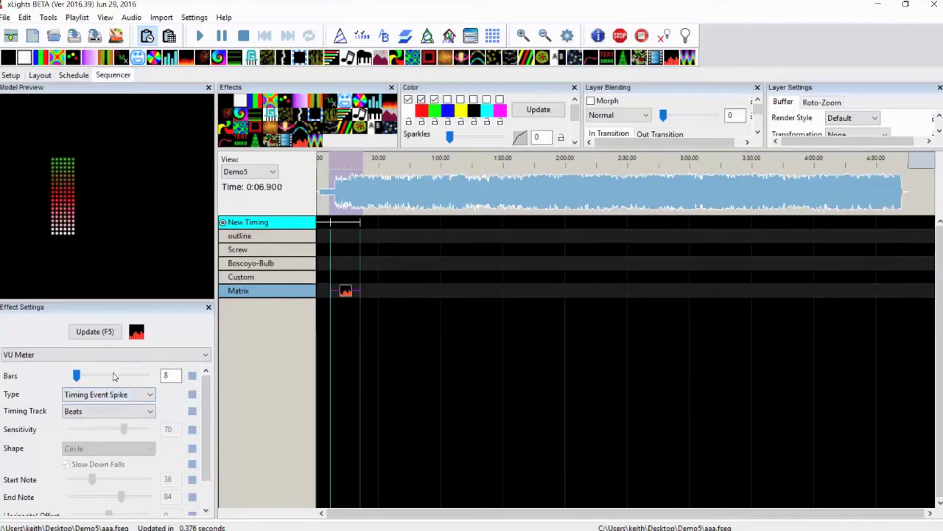
Switch the VU Meter type to Timing Event Sweep and settle the bar count at 14
left_click(102, 396)
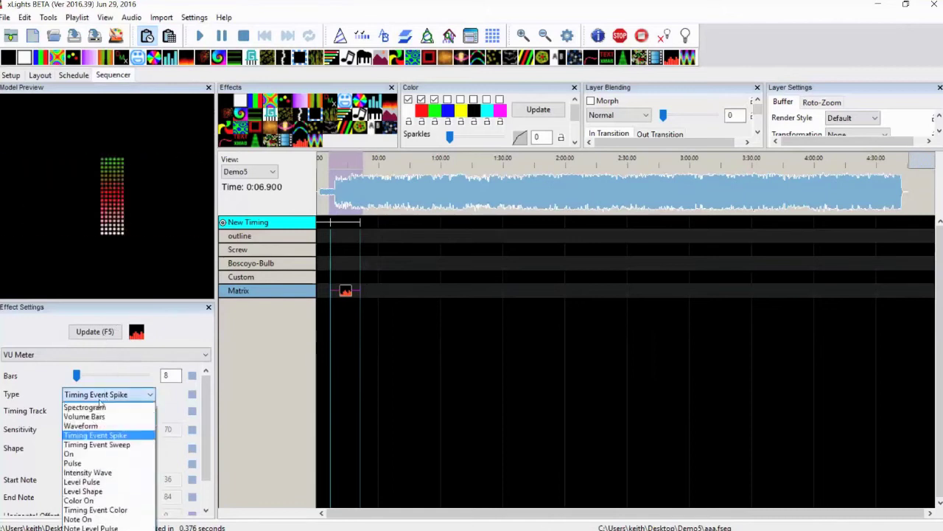
left_click(87, 445)
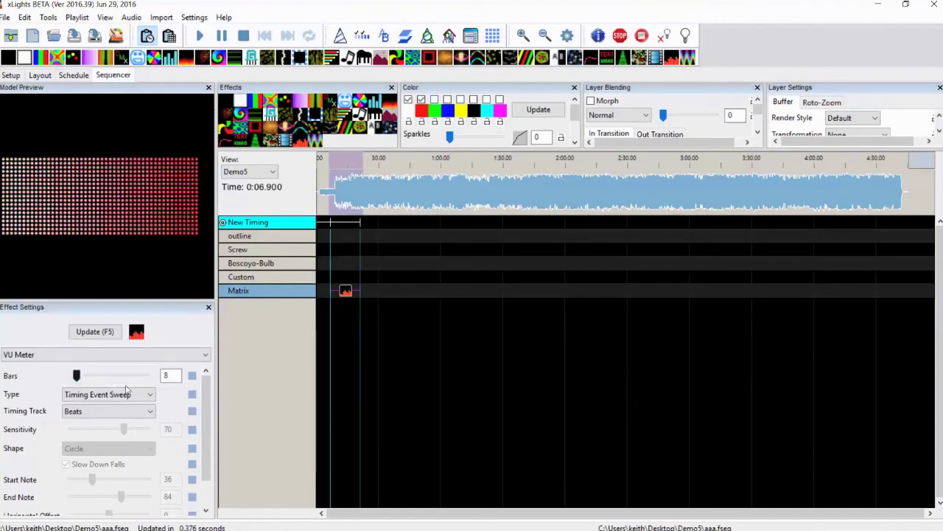
left_click_drag(77, 376, 147, 375)
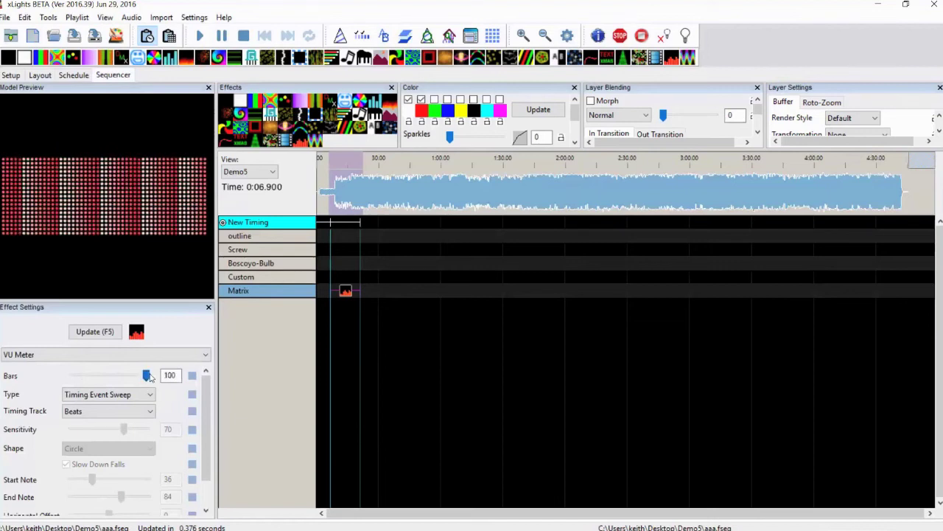
left_click_drag(93, 375, 83, 373)
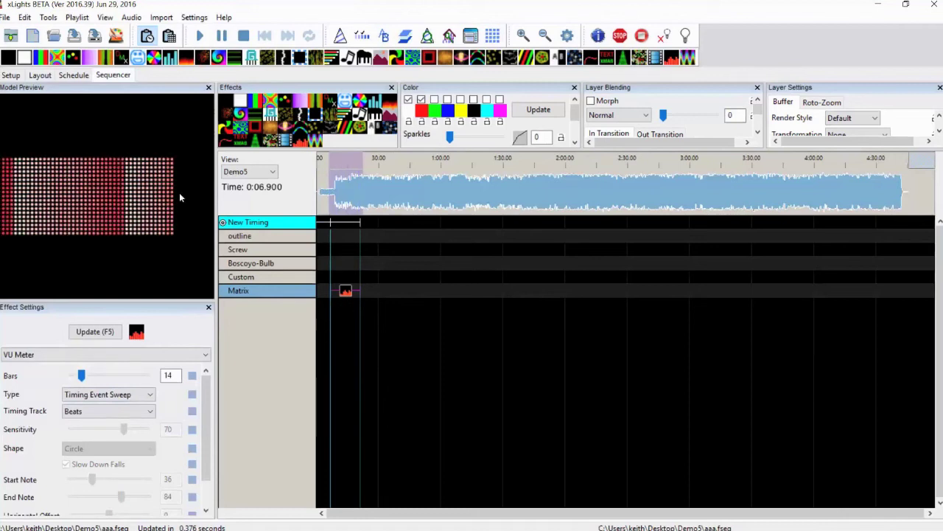
Change the VU Meter type to On, turning the whole matrix red
left_click(109, 396)
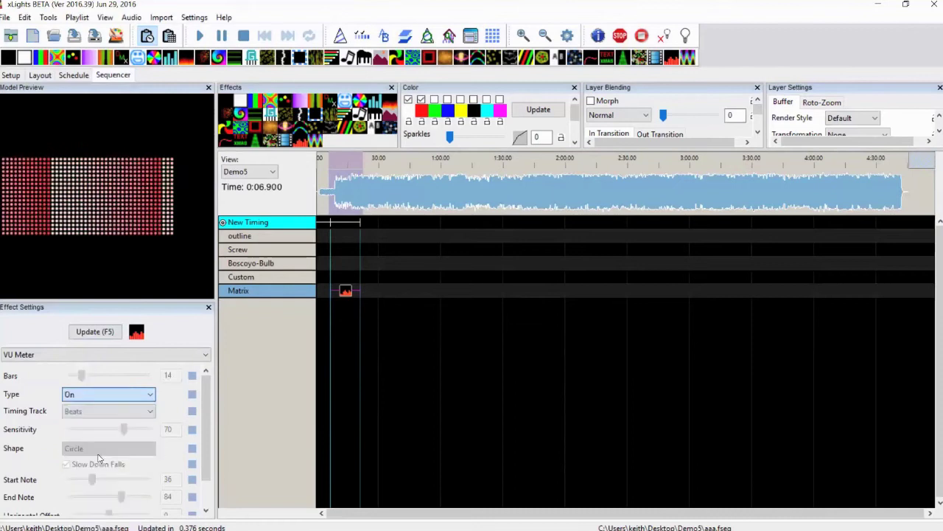
left_click(98, 457)
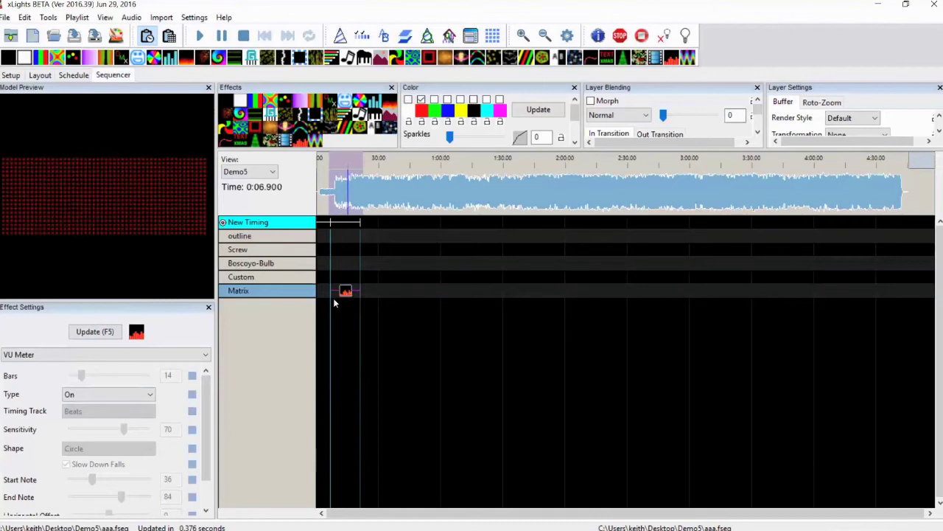
Switch the meter type to Pulse and give the Effect Settings panel more room
left_click(109, 394)
left_click(83, 463)
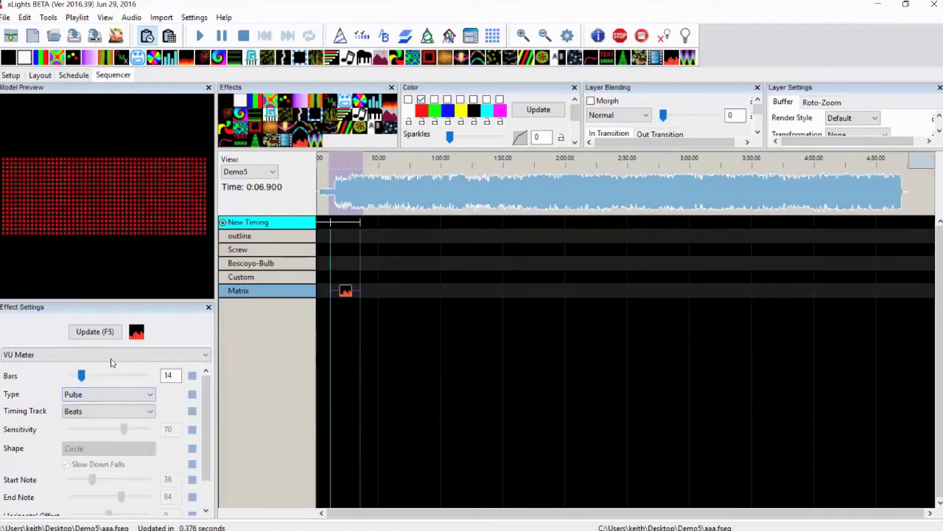
left_click_drag(111, 301, 110, 254)
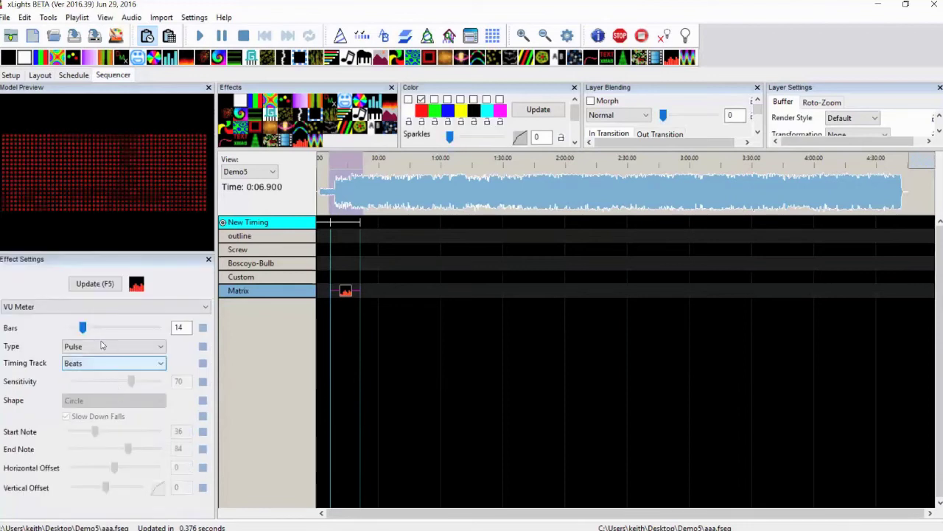
Sweep the Bars slider up and down across its range, finally settling on 44 bars
left_click_drag(84, 328, 134, 330)
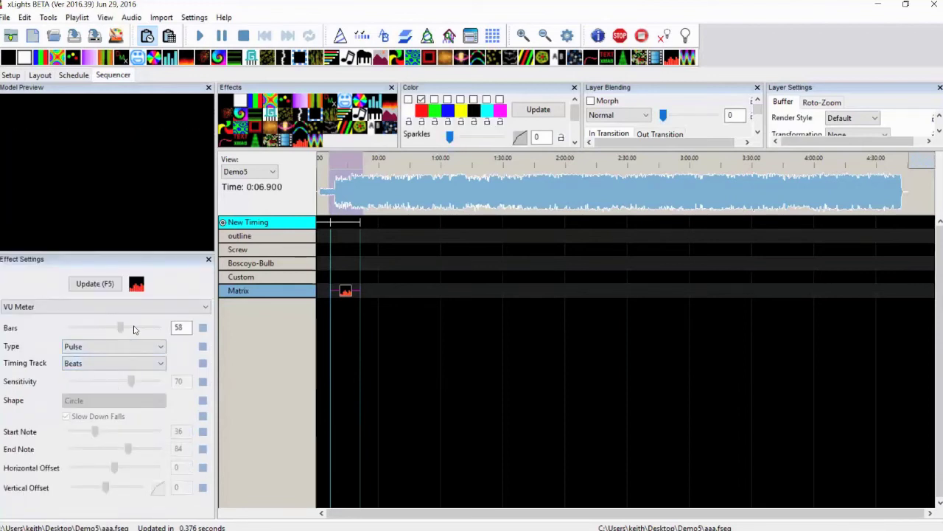
left_click(133, 330)
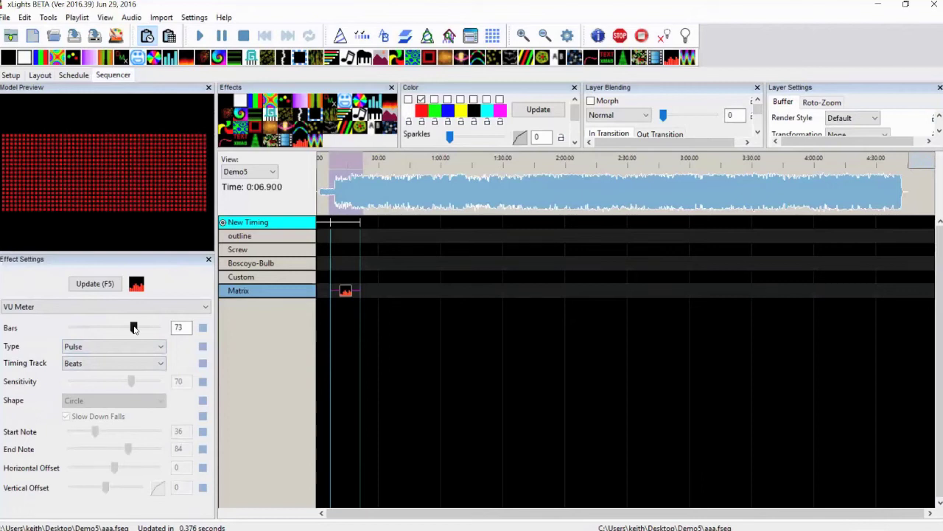
left_click_drag(134, 330, 102, 329)
left_click_drag(102, 328, 73, 327)
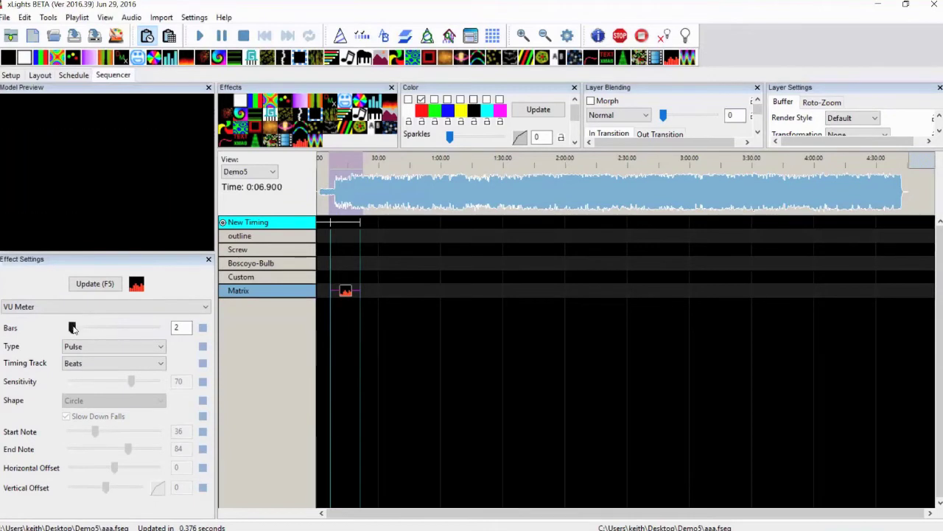
left_click_drag(73, 328, 111, 328)
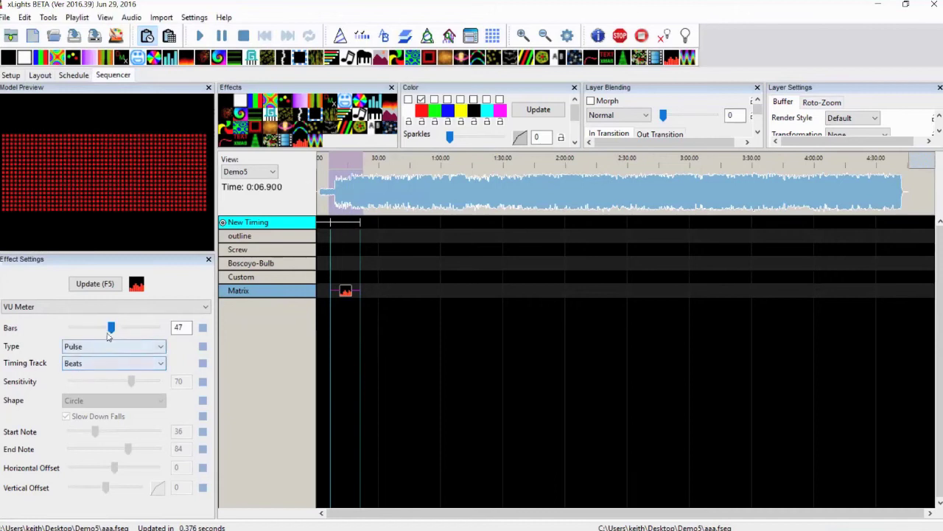
left_click_drag(112, 328, 92, 328)
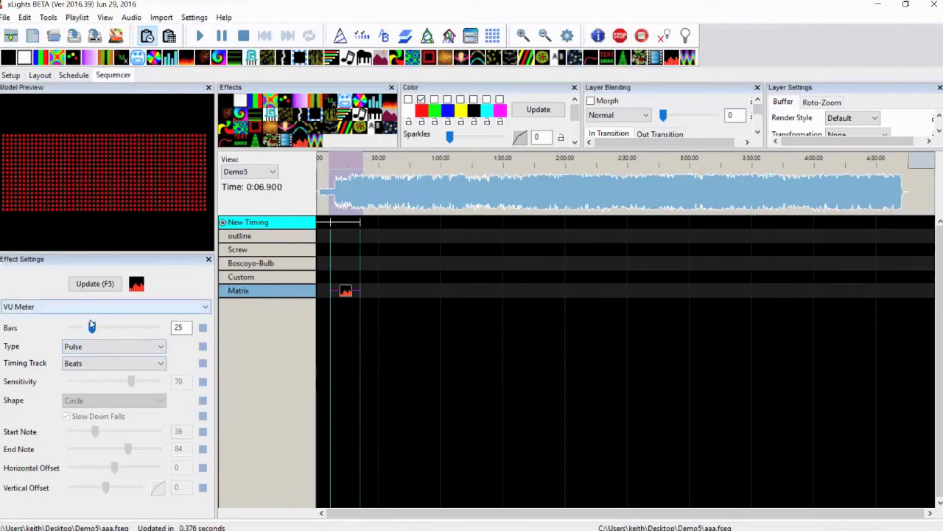
left_click_drag(92, 327, 77, 328)
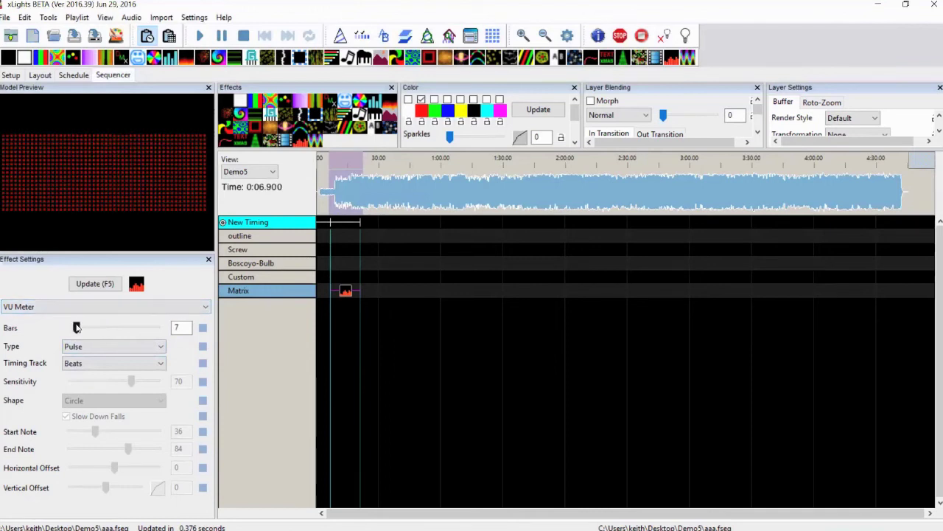
left_click_drag(77, 327, 194, 334)
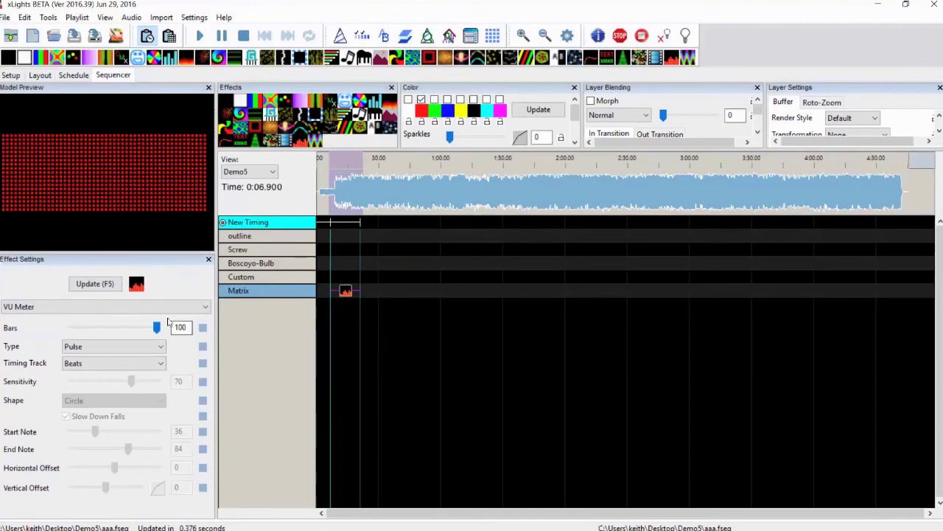
left_click_drag(157, 327, 108, 328)
Switch the meter type to Intensity Wave and add green to the red palette
left_click(114, 346)
scroll(88, 426, "up", 1)
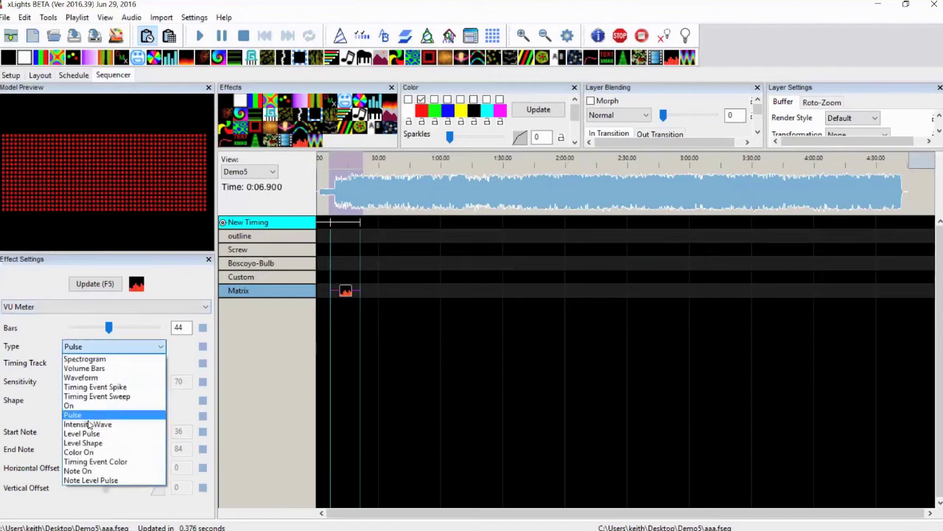
left_click(89, 424)
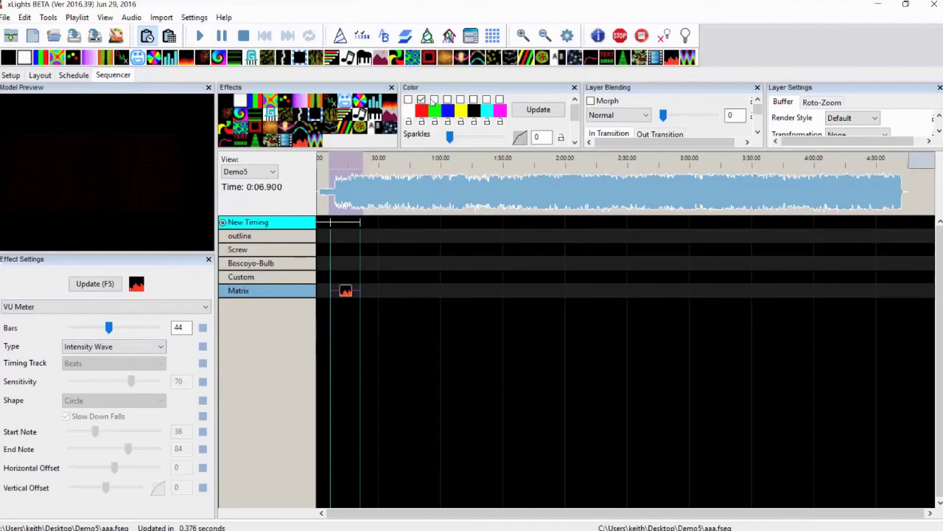
left_click(434, 100)
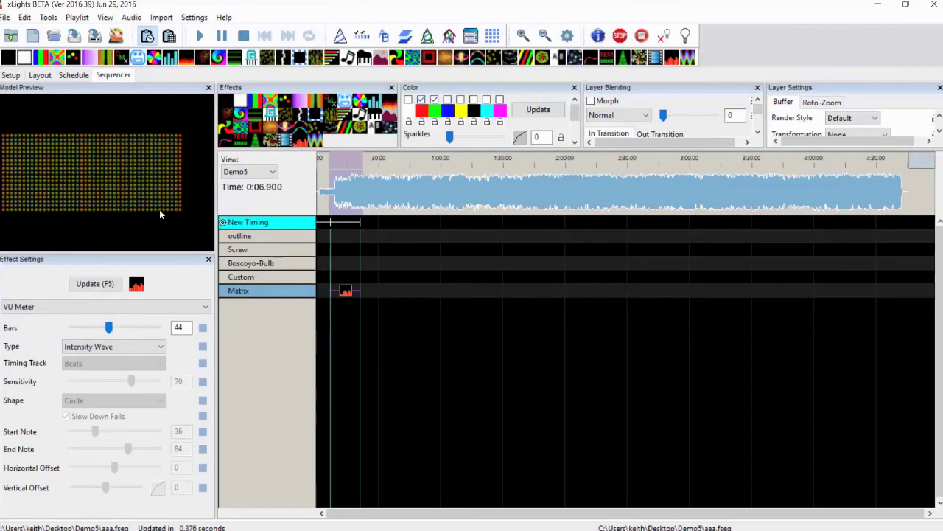
Change the VU Meter type to Level Pulse, with Sensitivity left at 70
left_click(121, 346)
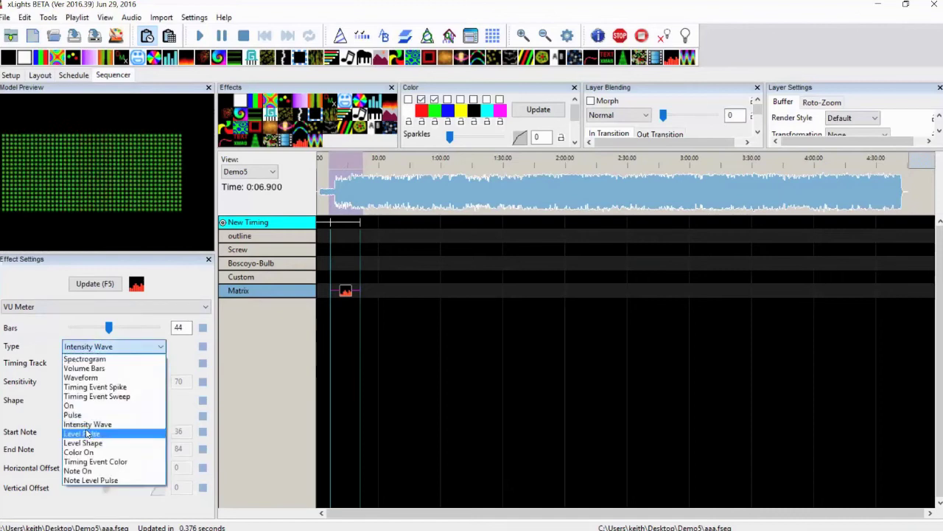
left_click(86, 434)
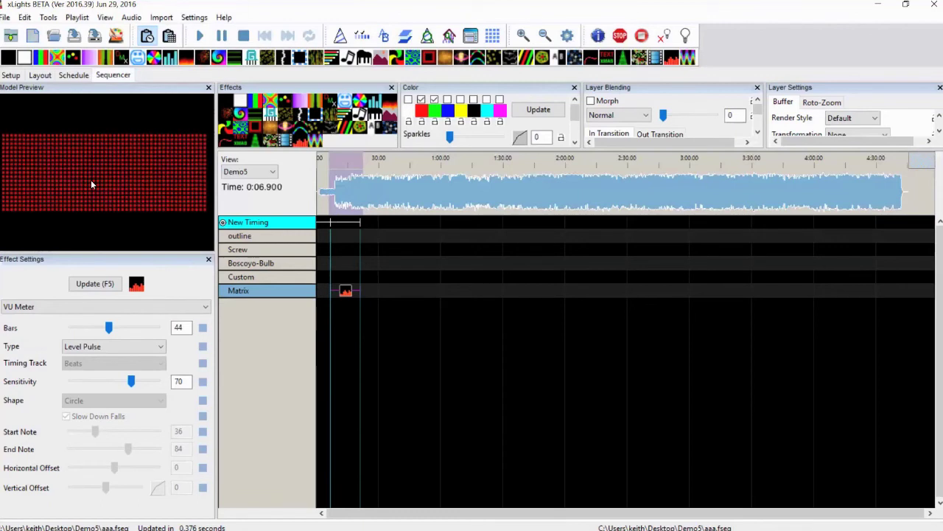
Choose Level Shape, then set Sensitivity to 42 and Horizontal Offset to -56
left_click(126, 351)
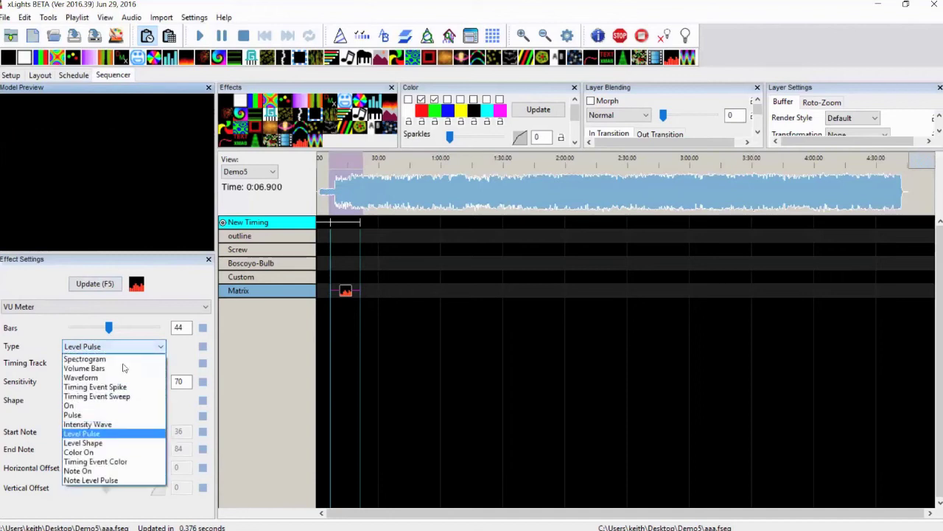
left_click(114, 443)
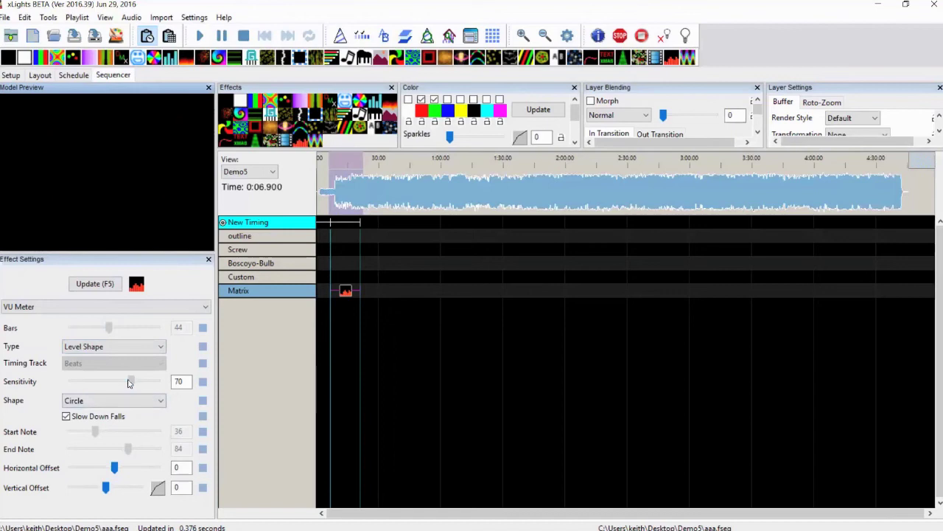
left_click_drag(130, 381, 106, 381)
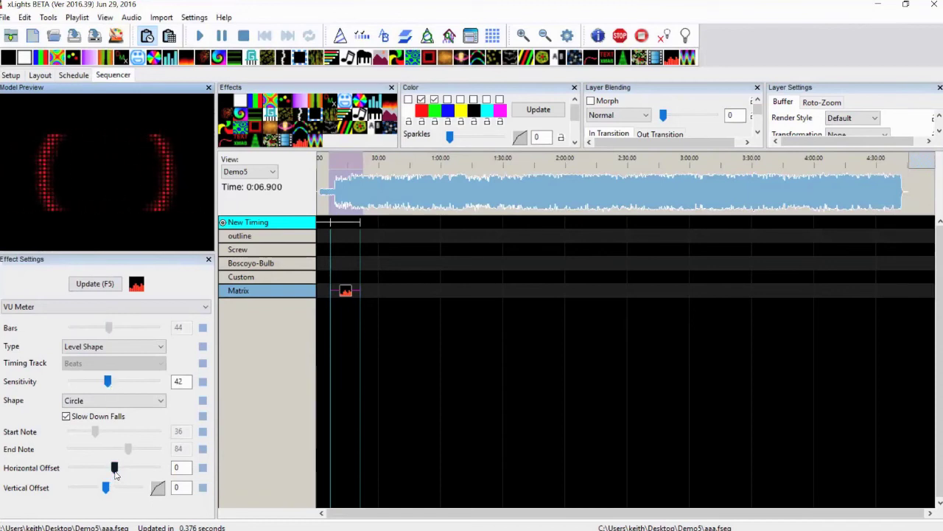
left_click_drag(114, 471, 91, 472)
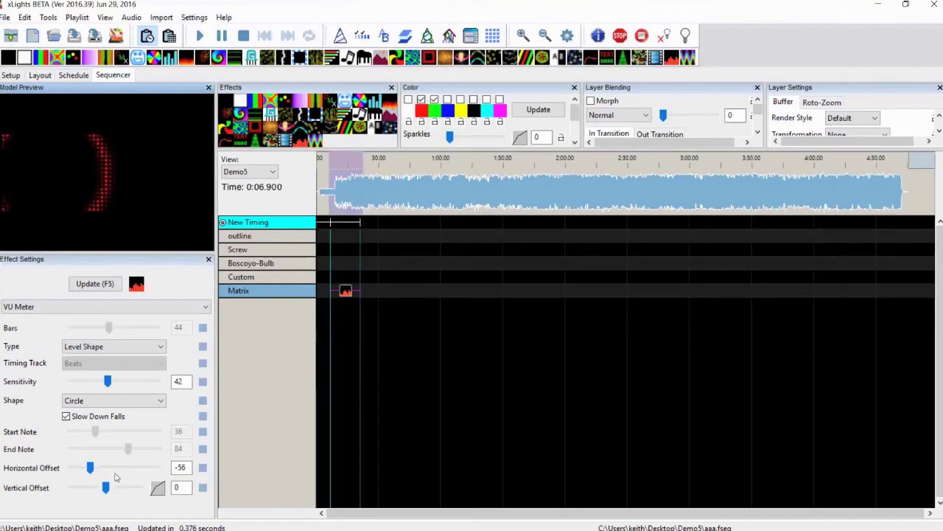
Try Filled Circle and Square shapes, add blue to the palette, and settle on Filled Diamond
left_click(126, 403)
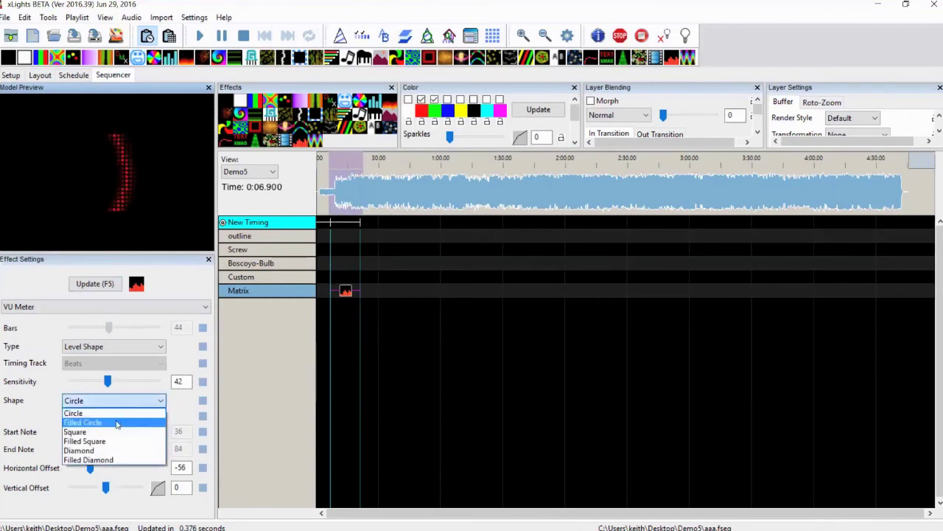
left_click(120, 421)
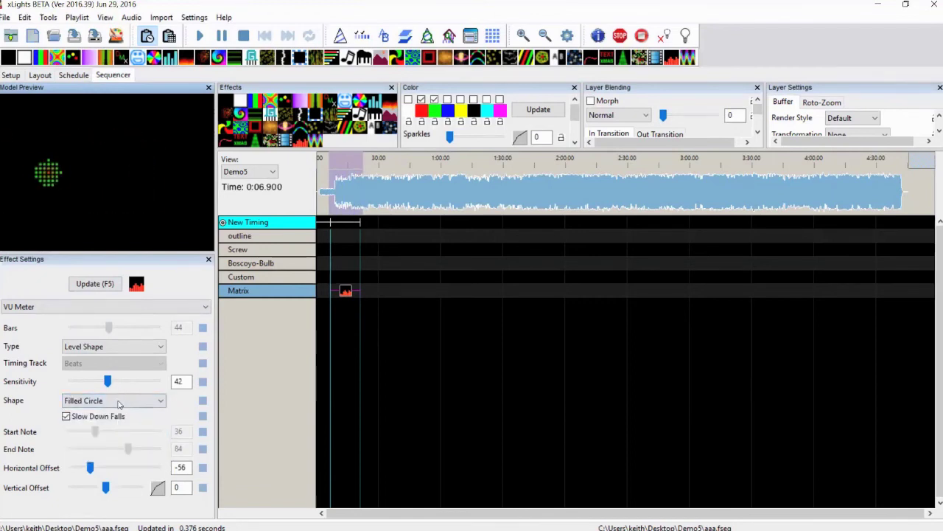
left_click(448, 99)
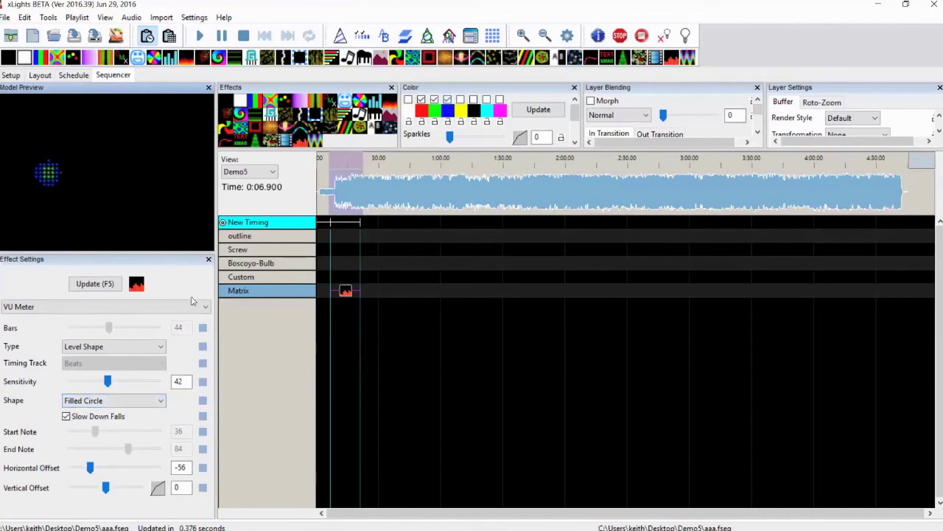
left_click(127, 400)
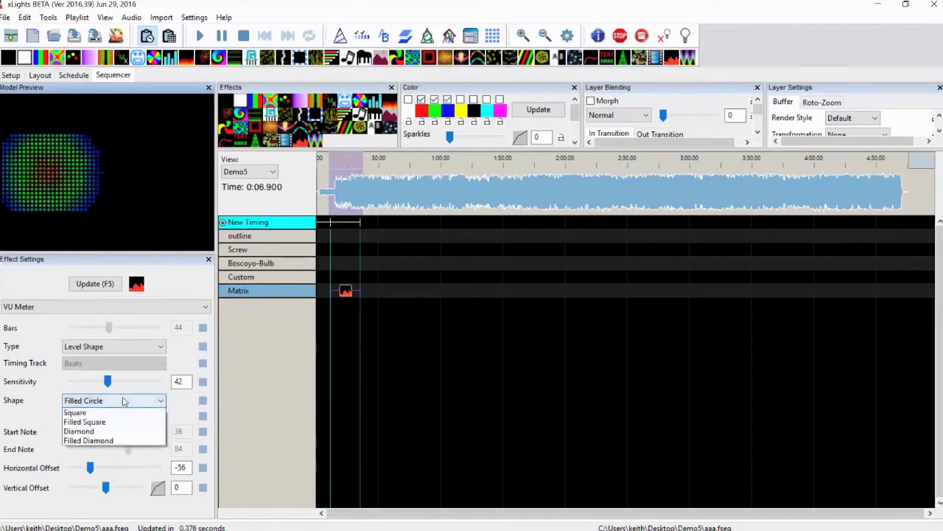
left_click(111, 430)
left_click(114, 400)
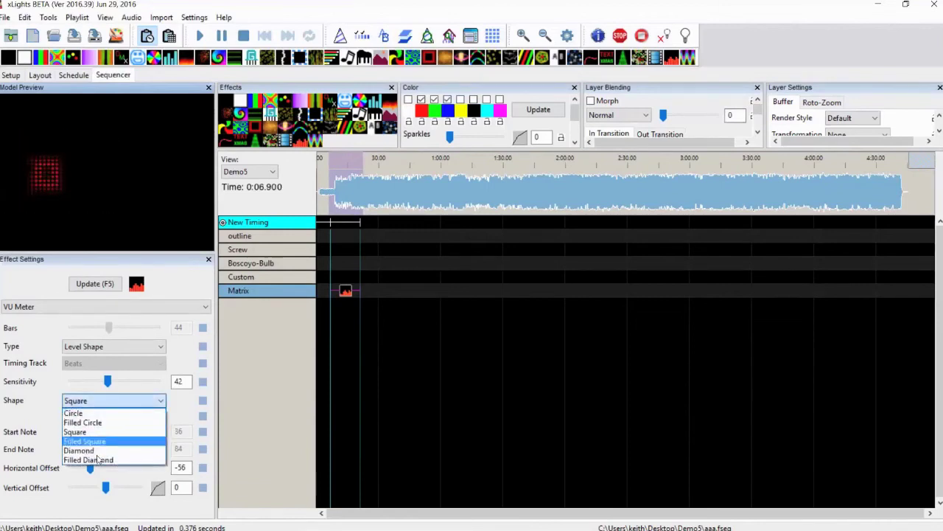
left_click(93, 459)
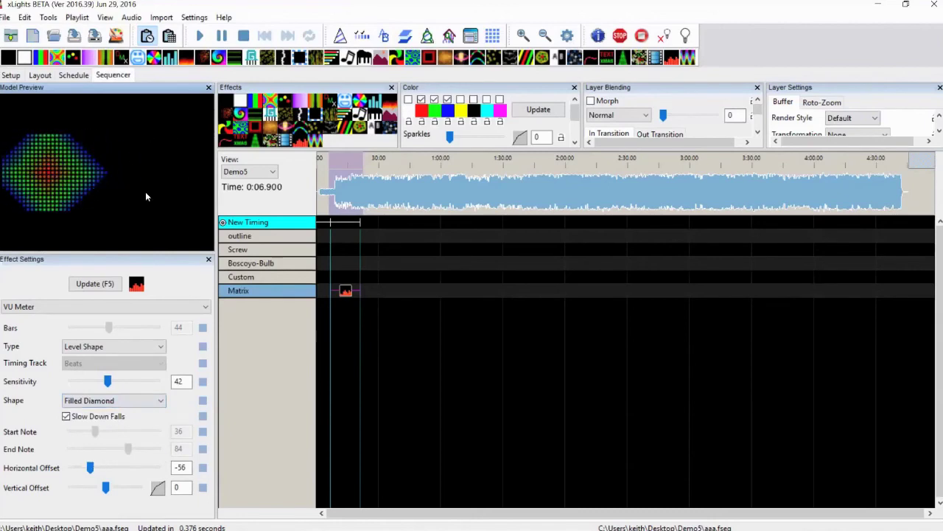
Change the VU Meter type to Color On, filling the matrix with green
left_click(132, 348)
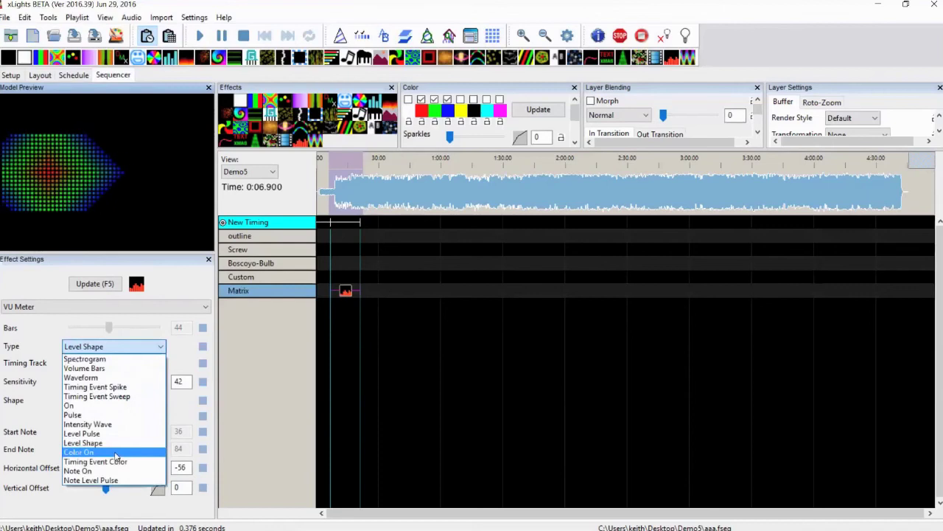
left_click(115, 453)
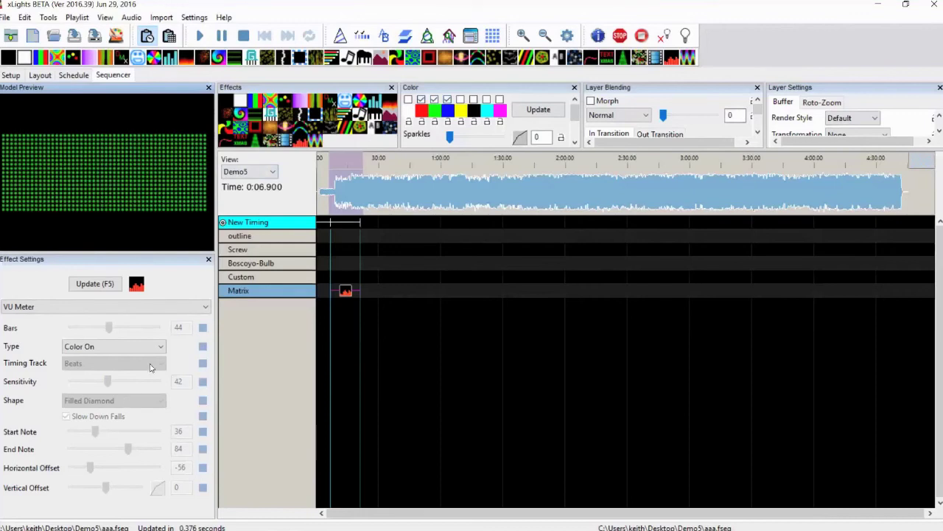
Change the VU Meter type to Timing Event Color, cycling red, blue and green on Beats
left_click(139, 347)
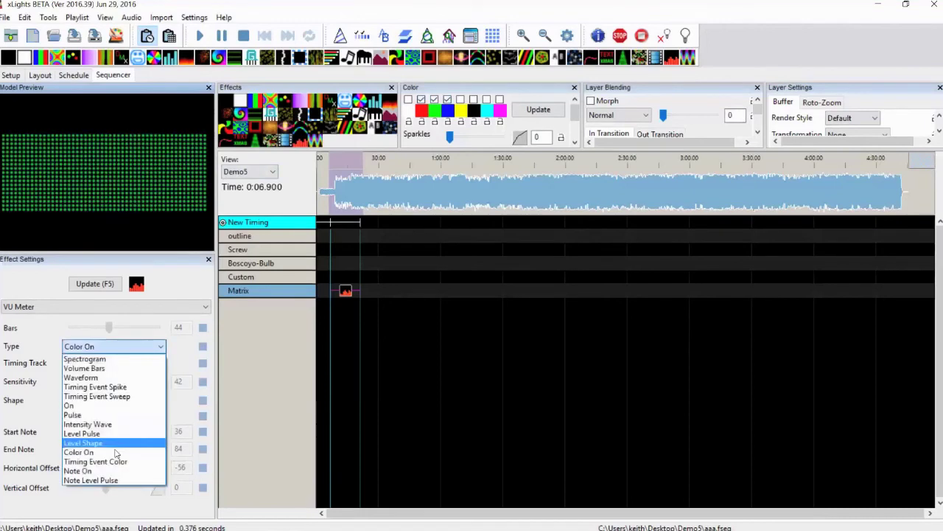
left_click(111, 462)
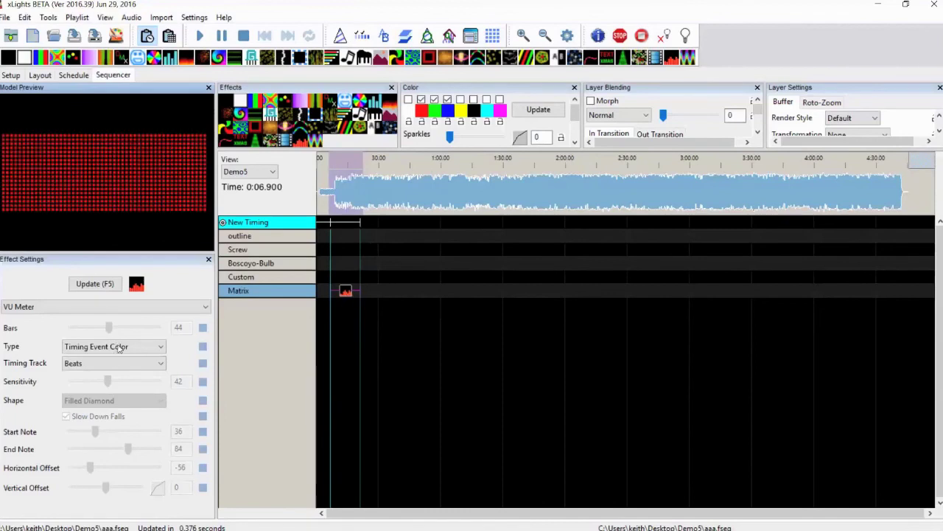
Choose the Note On type and set the note range to Start Note 0, End Note 31
left_click(118, 346)
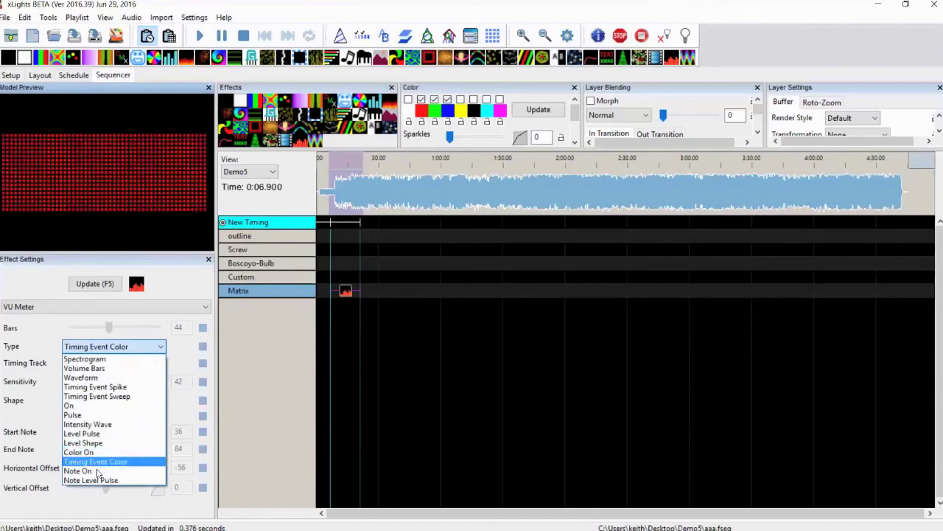
left_click(96, 471)
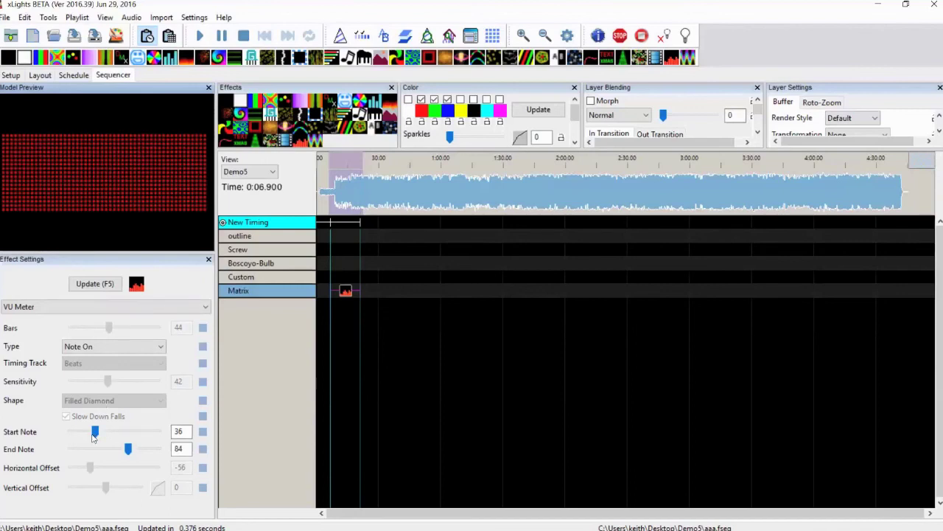
left_click_drag(94, 435, 69, 433)
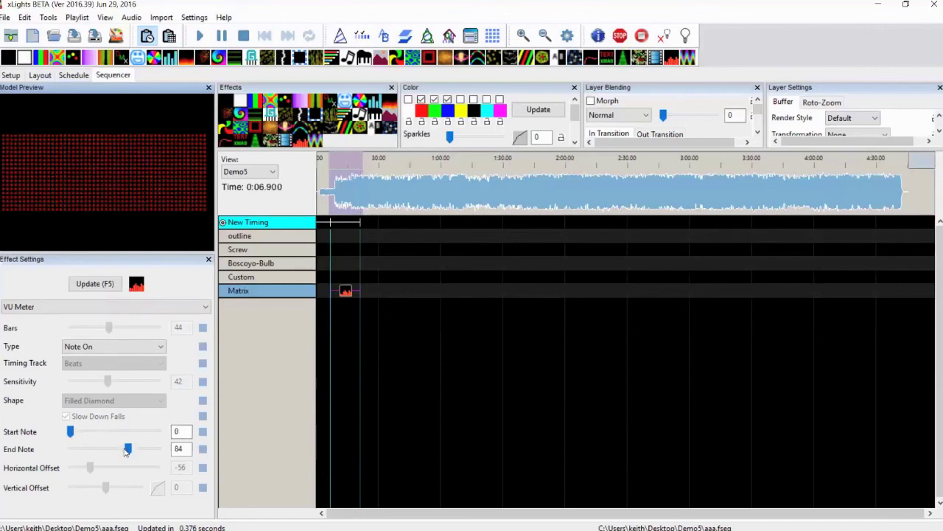
left_click_drag(126, 451, 91, 451)
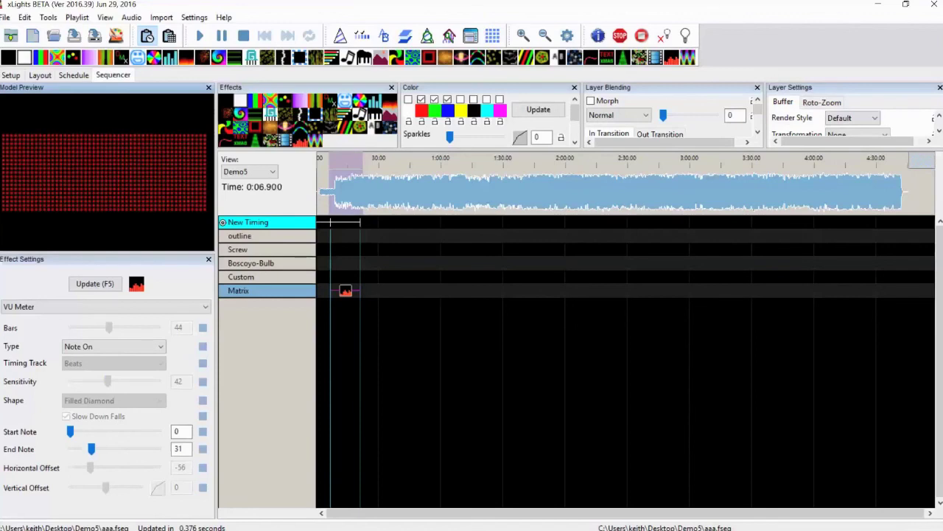
Switch the Matrix VU Meter to Note Level Pulse with notes 77–127 and Sensitivity 49
left_click(95, 350)
left_click(94, 481)
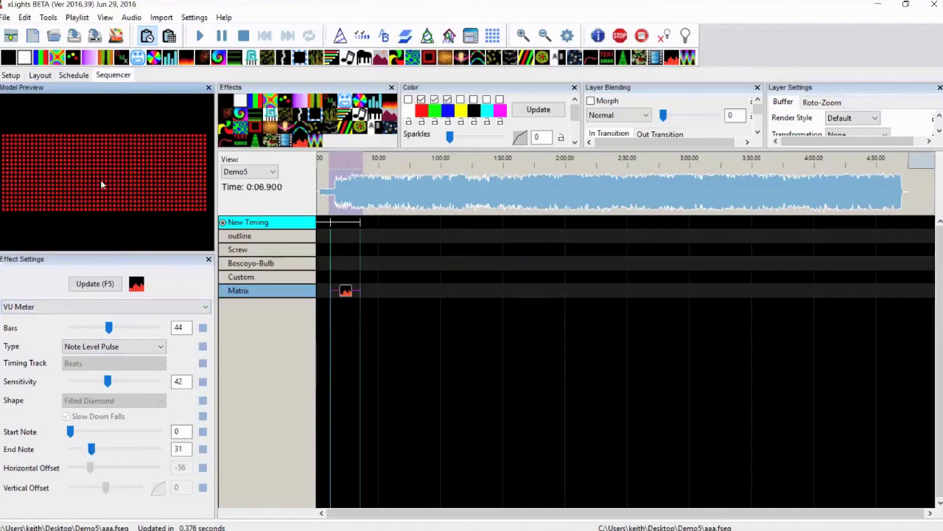
left_click_drag(91, 448, 167, 452)
left_click_drag(71, 434, 125, 439)
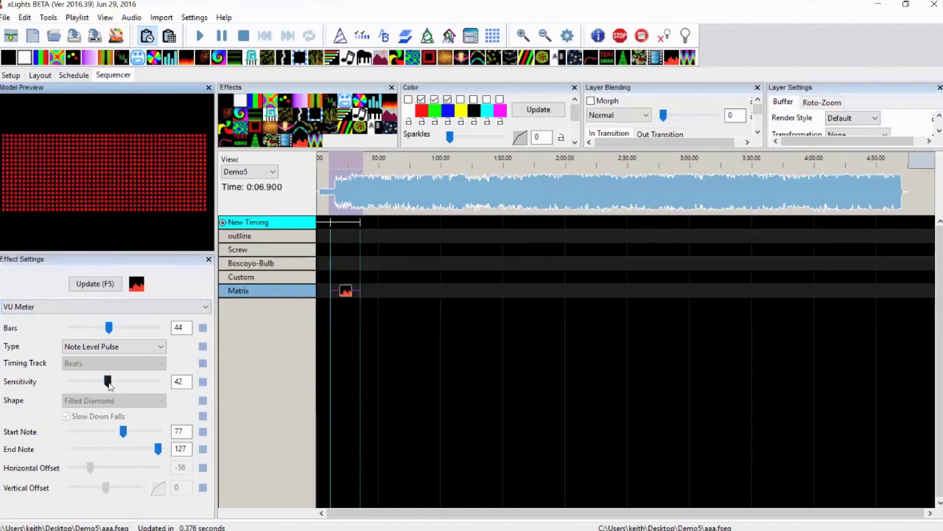
left_click_drag(108, 384, 128, 384)
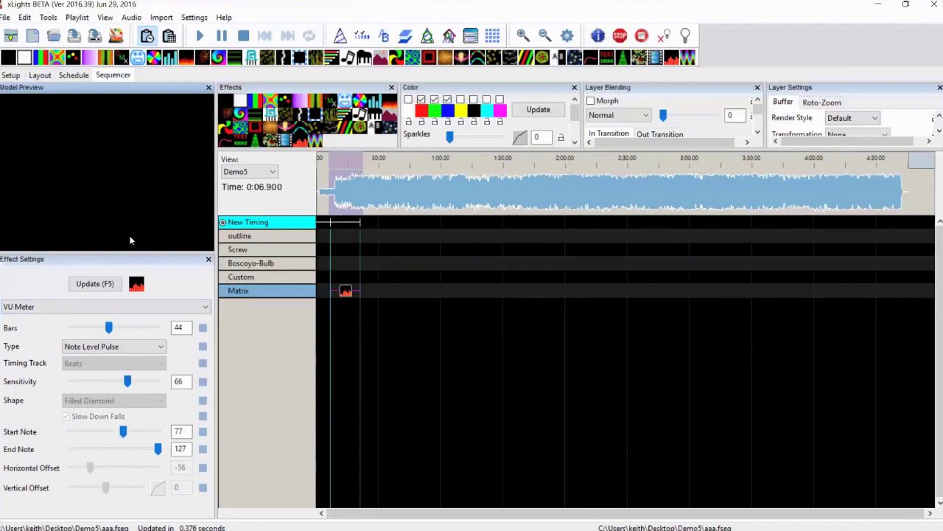
left_click_drag(128, 383, 113, 383)
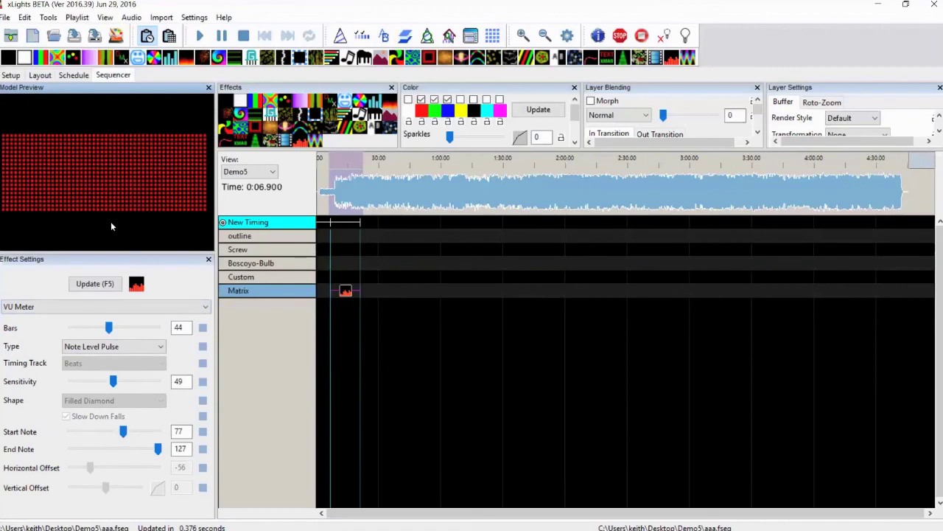
left_click(124, 353)
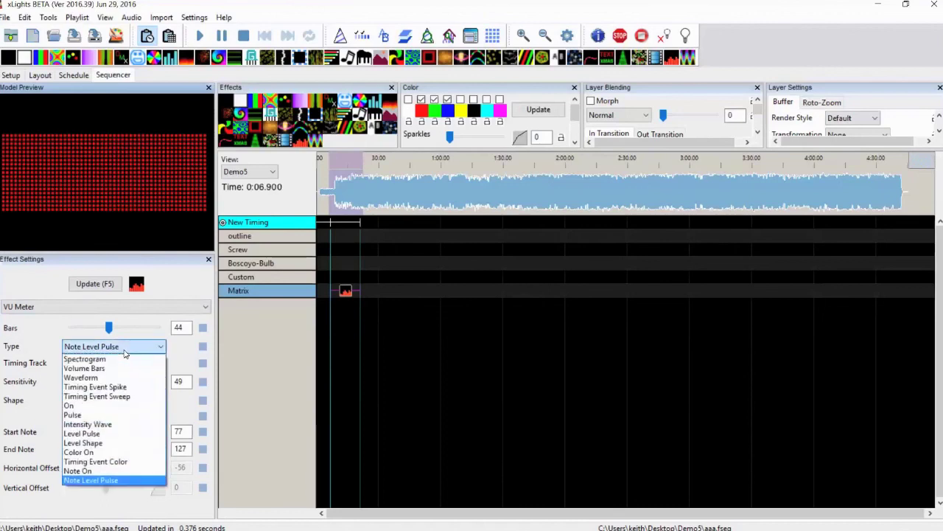
left_click(125, 353)
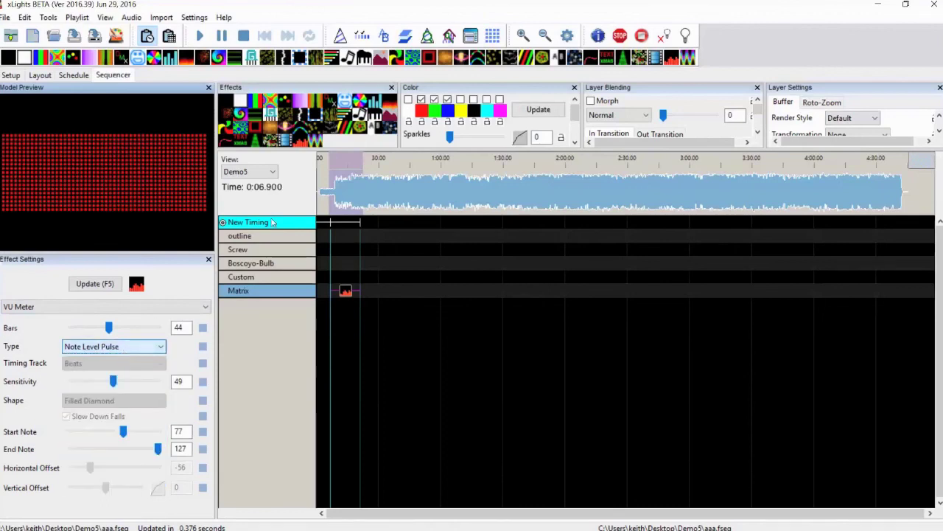